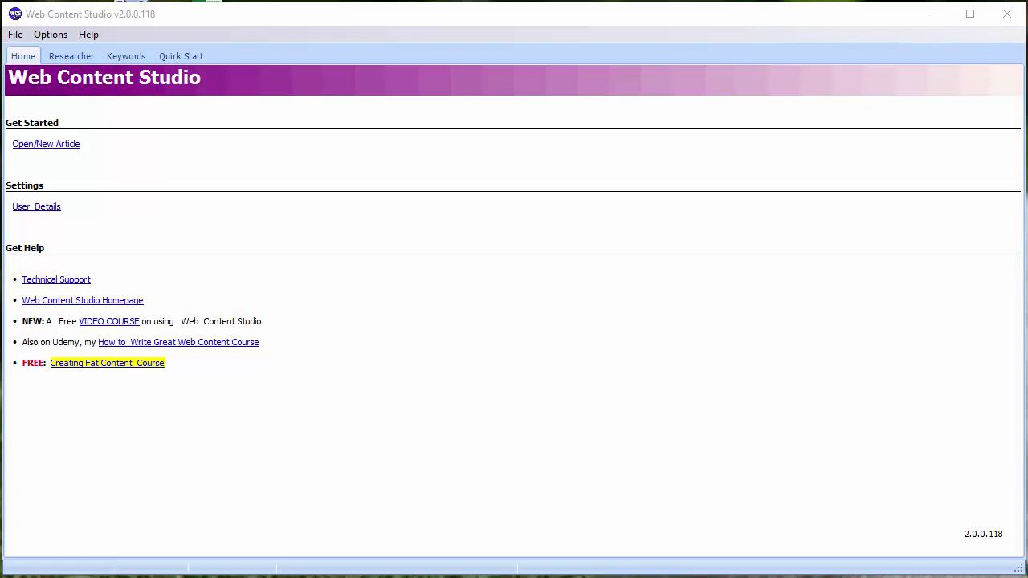
Switch from the Home page to the Keywords section's Keyword Spider page.
left_click(128, 53)
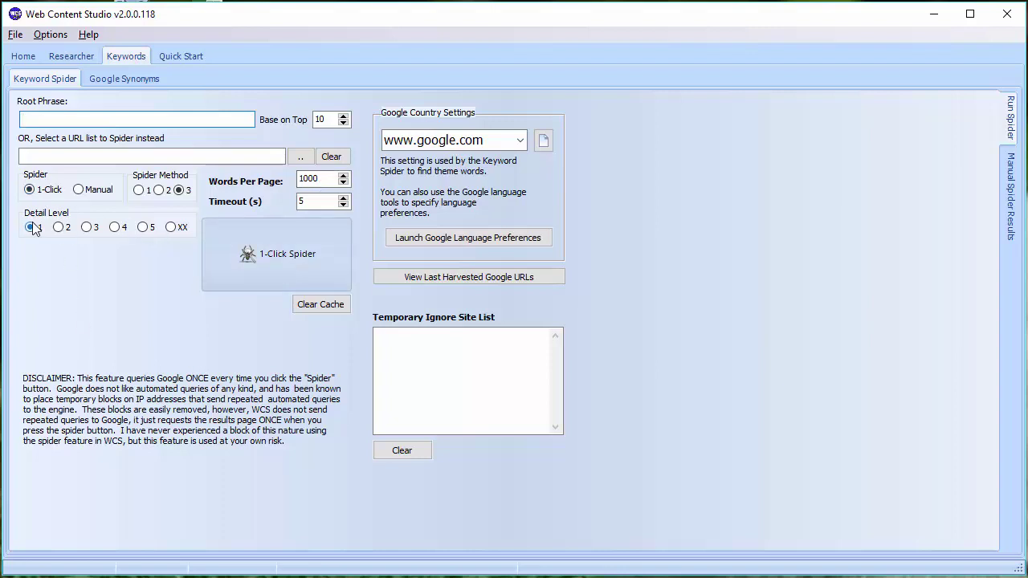
left_click(86, 191)
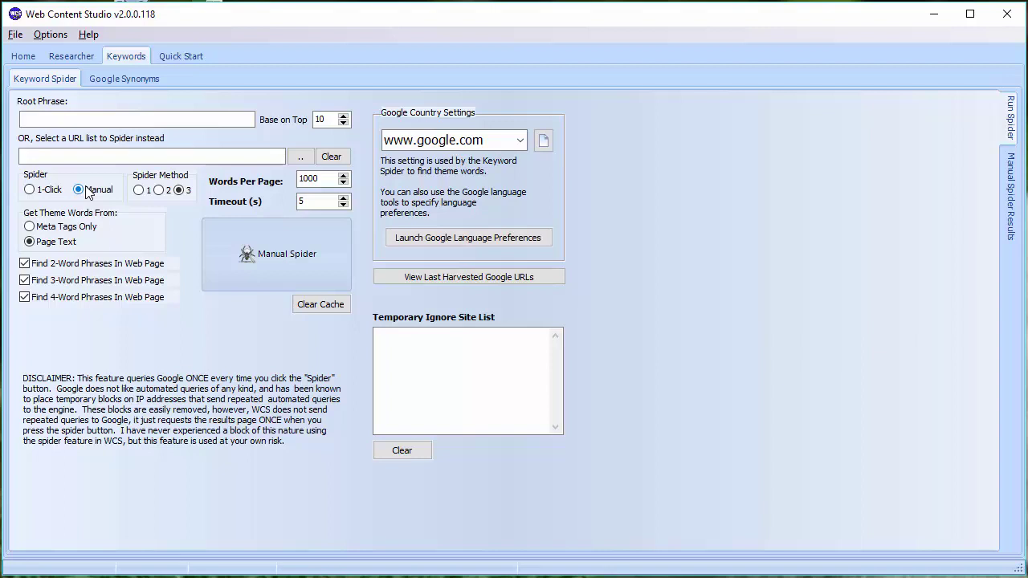
left_click(48, 191)
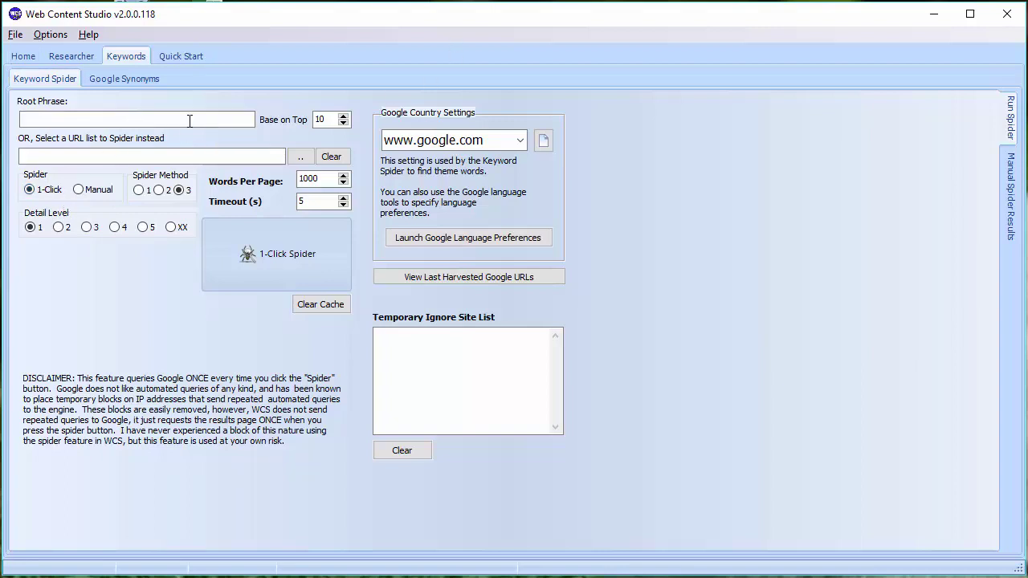
double_click(319, 119)
Change Words Per Page from 1000 to 1200, test the spin arrows, and leave it at 1200.
left_click(325, 179)
double_click(309, 179)
type("1200")
left_click(327, 203)
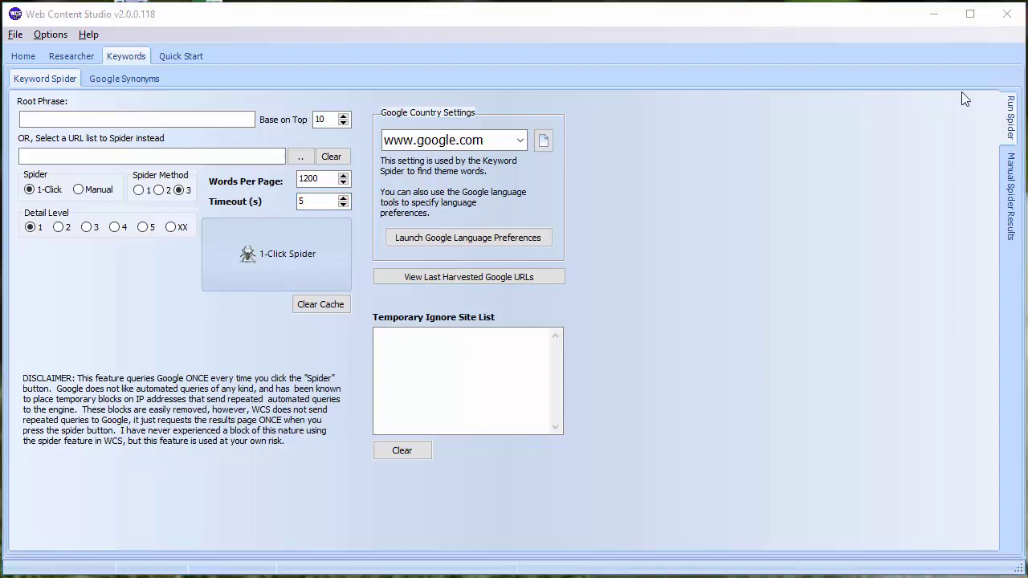
left_click(322, 178)
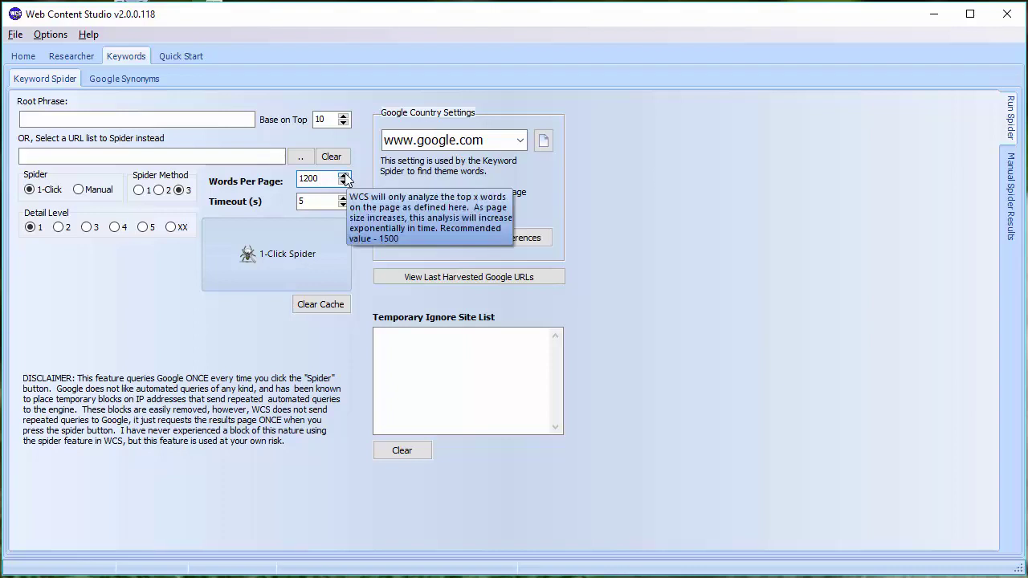
left_click(344, 175)
left_click(344, 175)
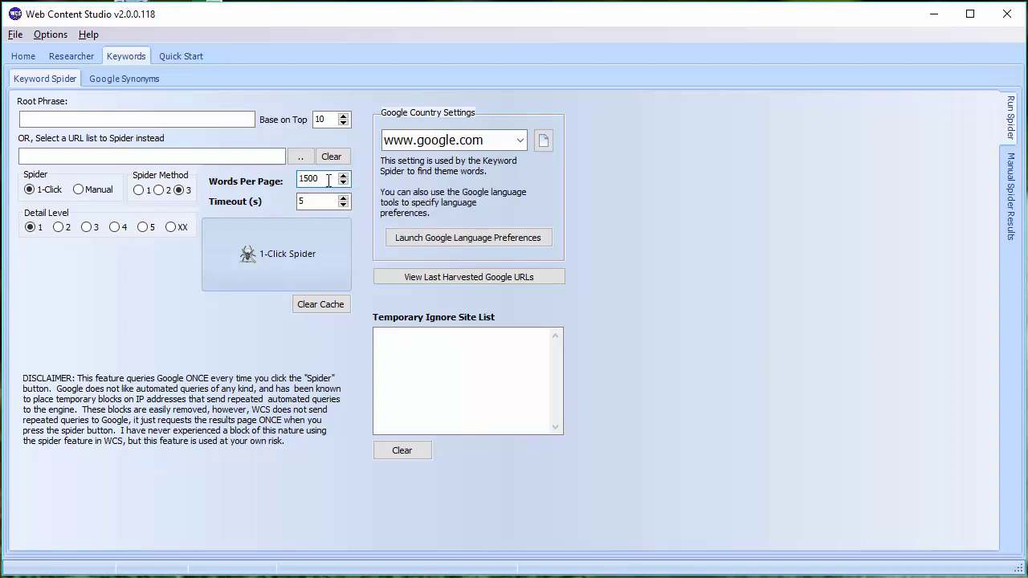
left_click(343, 183)
left_click(343, 183)
left_click(343, 183)
left_click(316, 198)
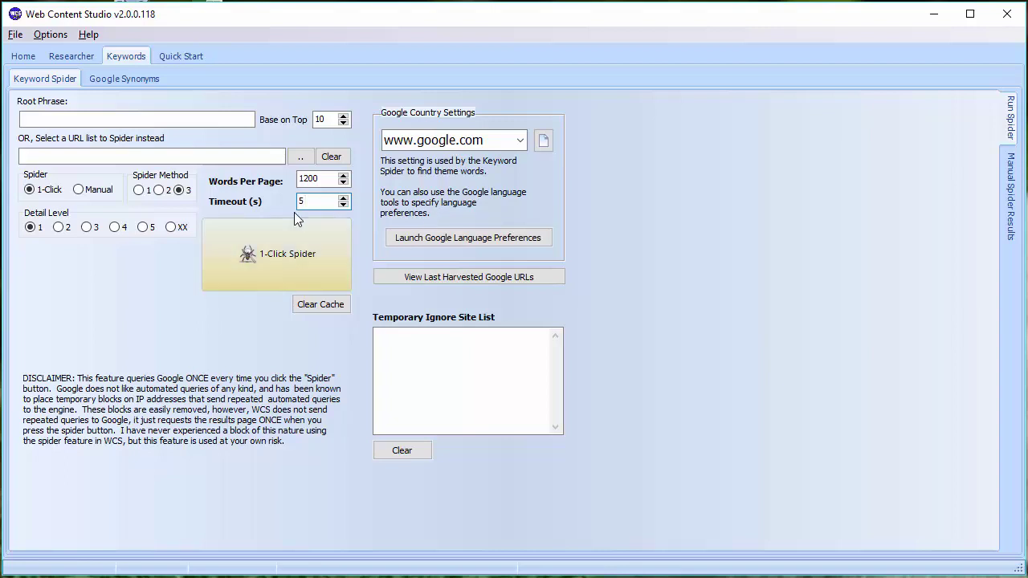
Clear the spider cache, dismiss the Cache Cleared message, then clear the cache once more.
left_click(322, 309)
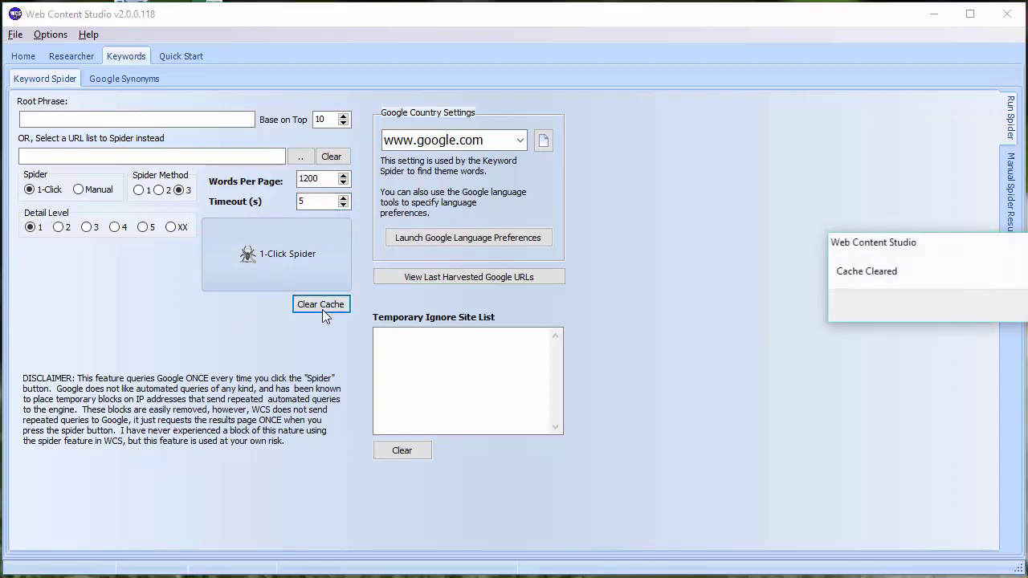
left_click(1010, 304)
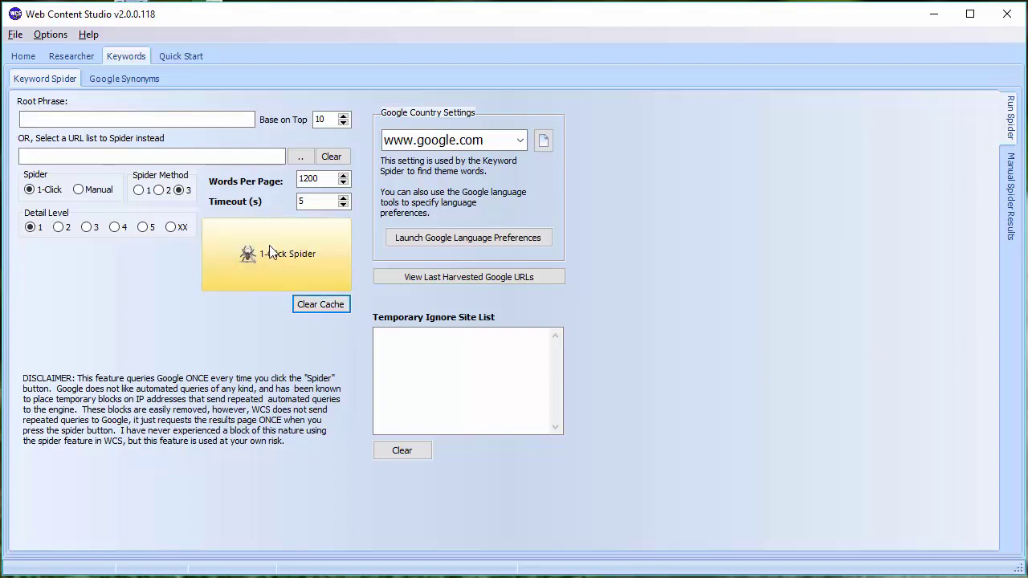
left_click(322, 306)
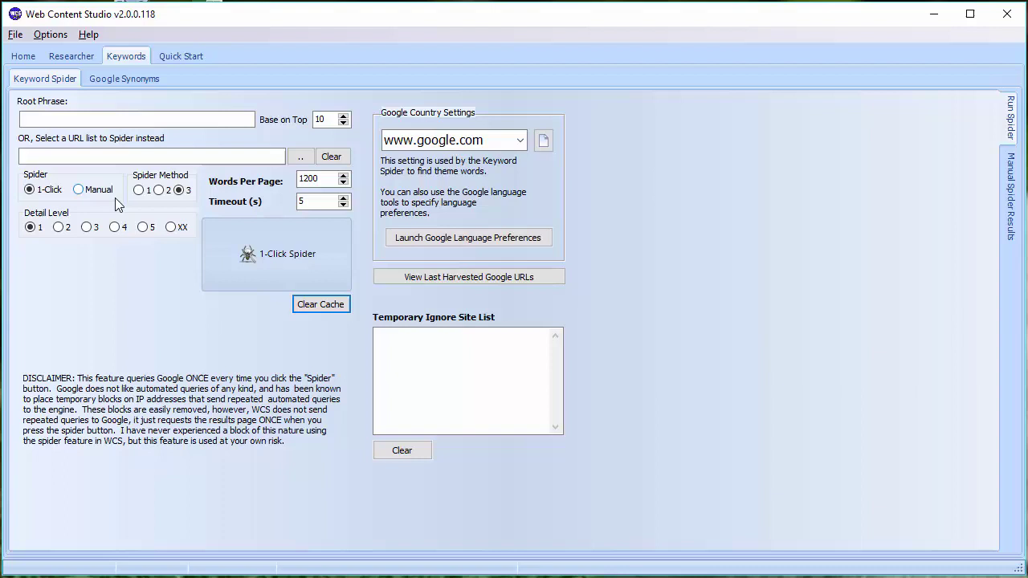
Try Spider Method 2 and return to 3, then try Detail Level XX before settling on 3.
left_click(158, 190)
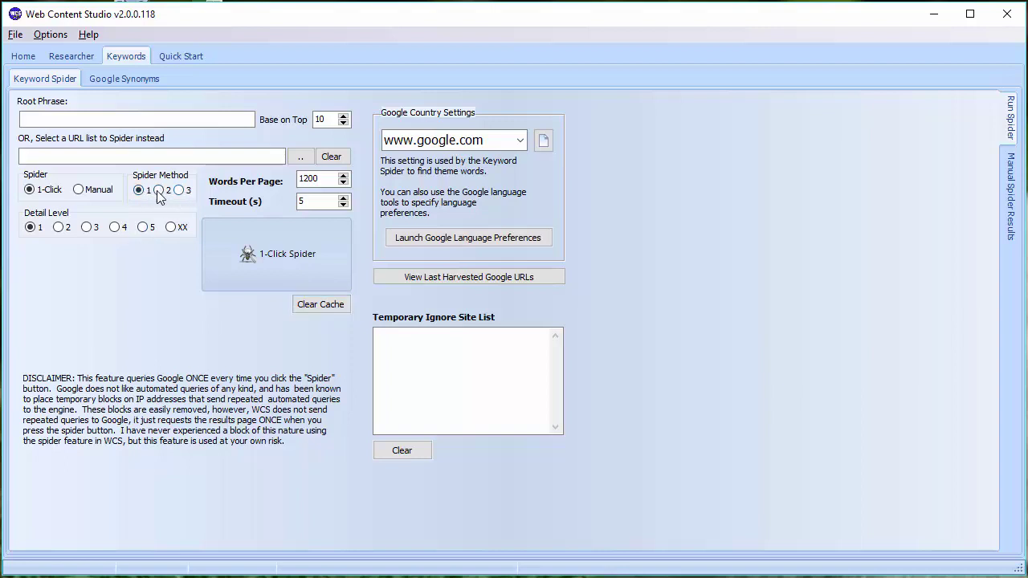
left_click(178, 192)
left_click(87, 227)
left_click(187, 230)
left_click(87, 228)
key("alt+Tab")
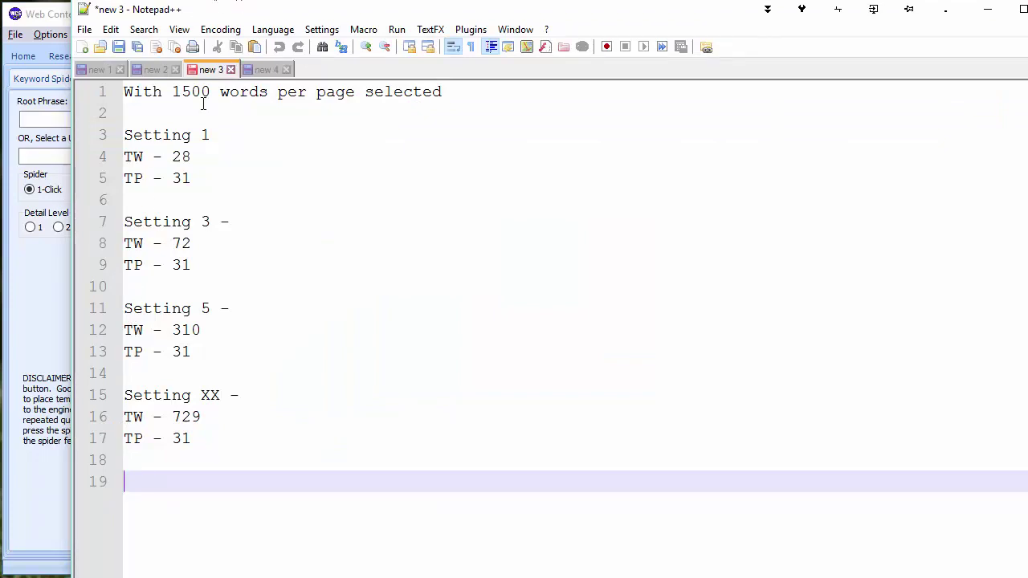
left_click_drag(328, 20, 320, 57)
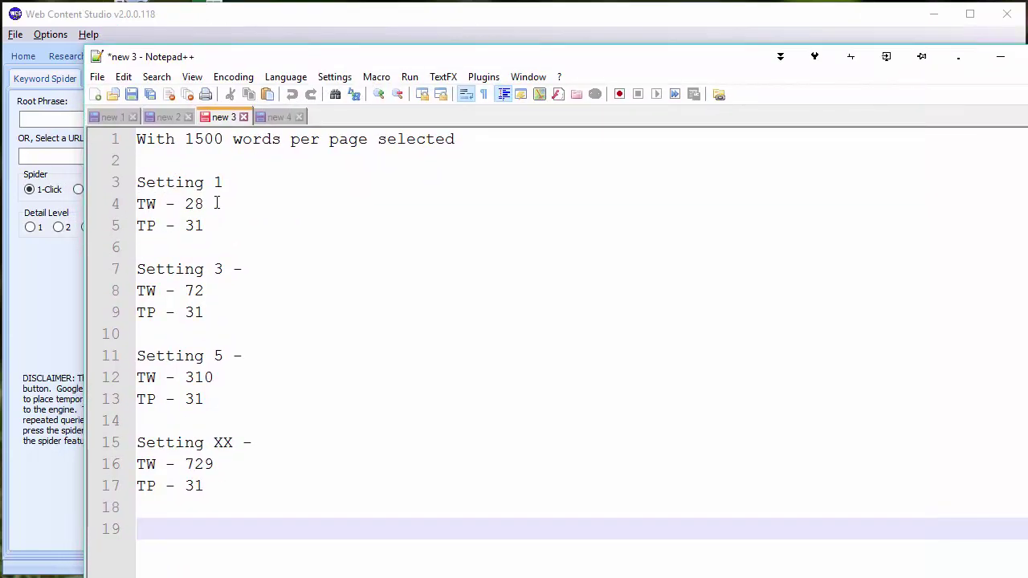
left_click_drag(205, 204, 184, 204)
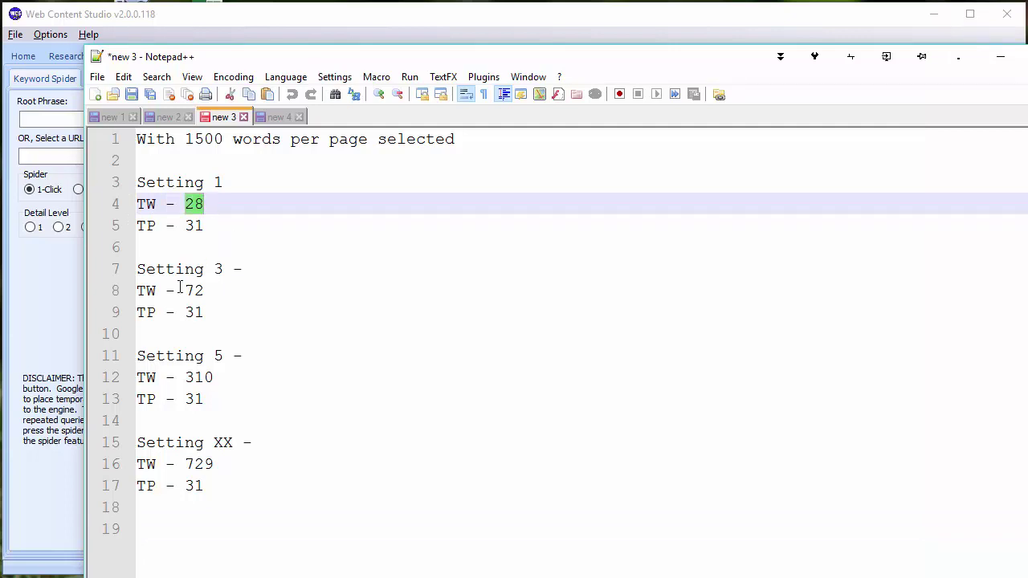
left_click_drag(186, 283, 206, 286)
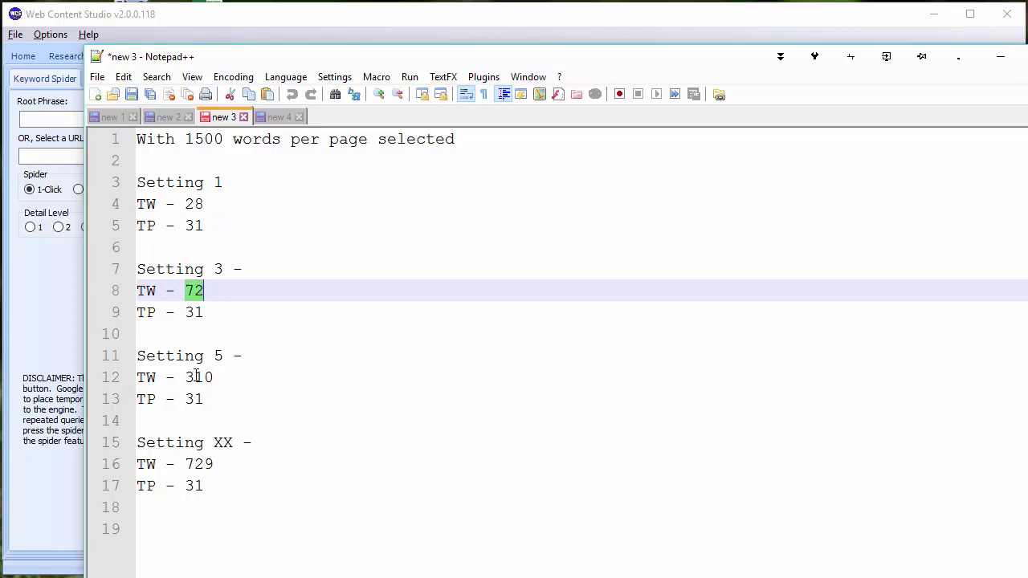
left_click_drag(186, 377, 214, 378)
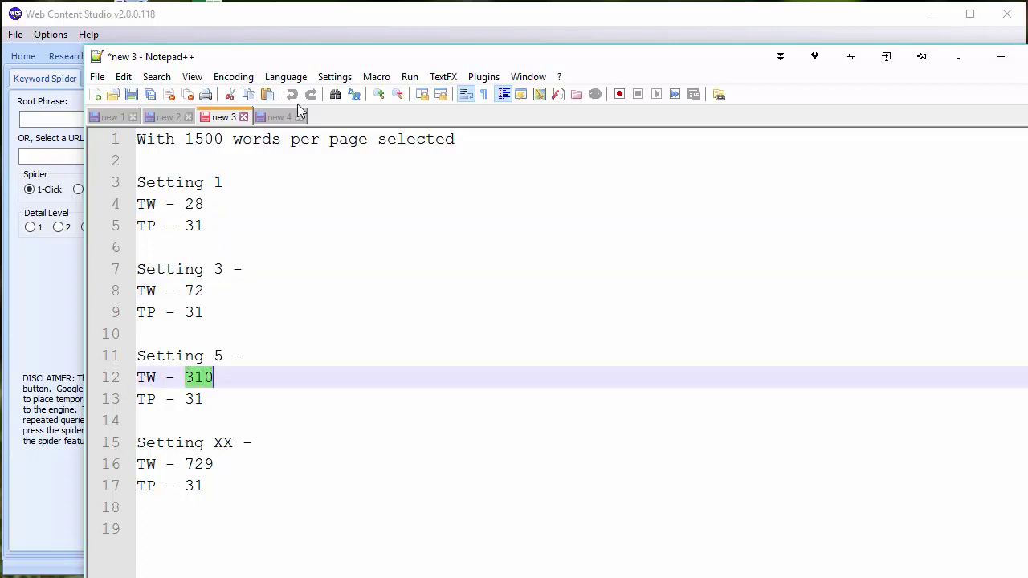
left_click_drag(345, 56, 520, 61)
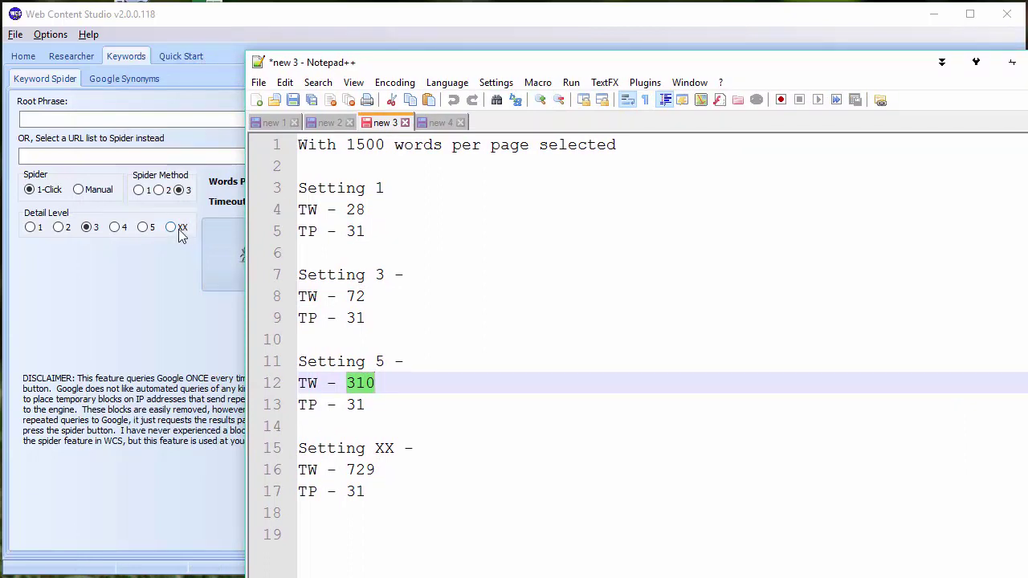
double_click(366, 470)
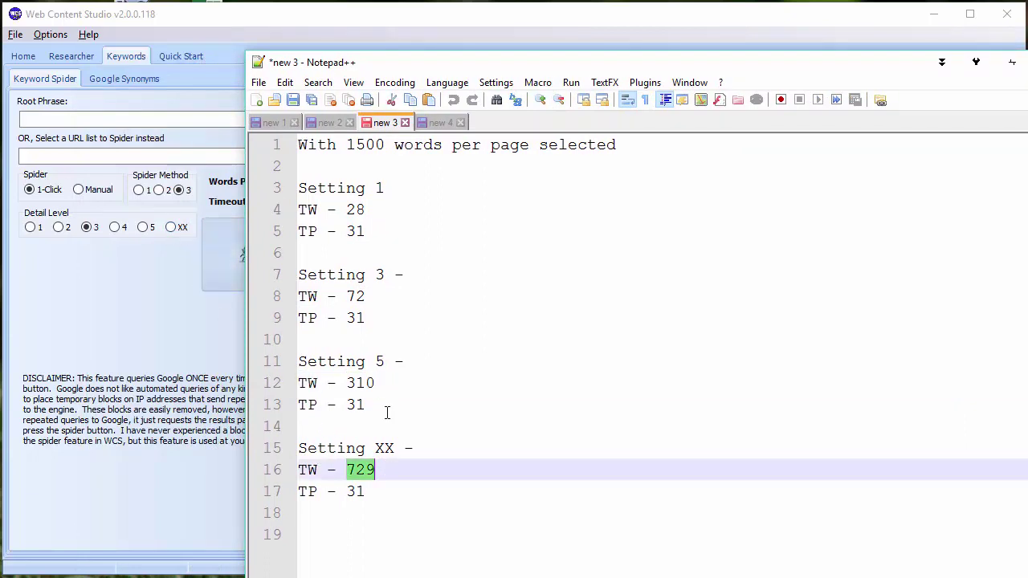
left_click_drag(609, 64, 614, 73)
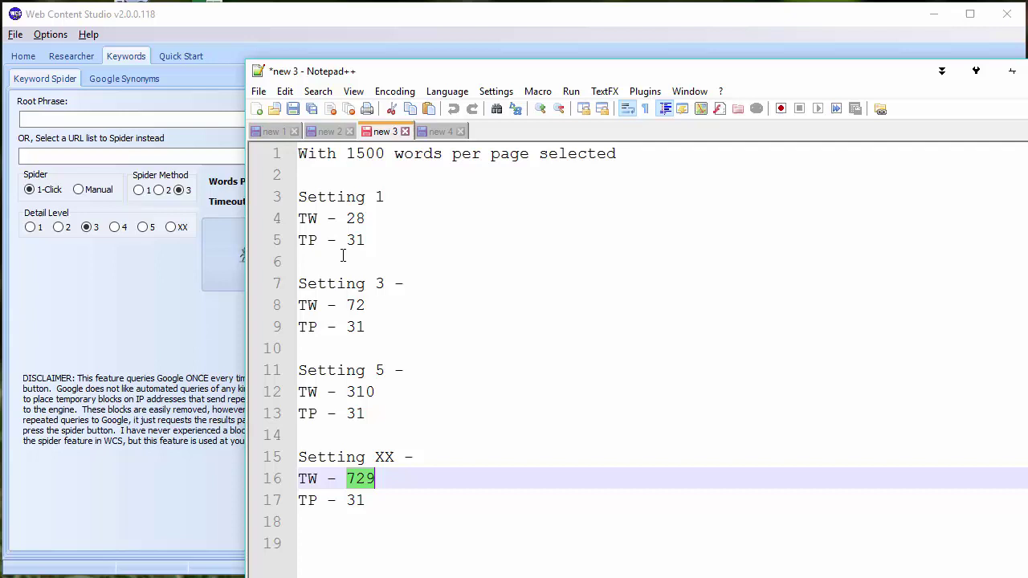
mouse_move(304, 237)
left_mouse_down()
mouse_move(374, 240)
mouse_move(298, 239)
left_mouse_up()
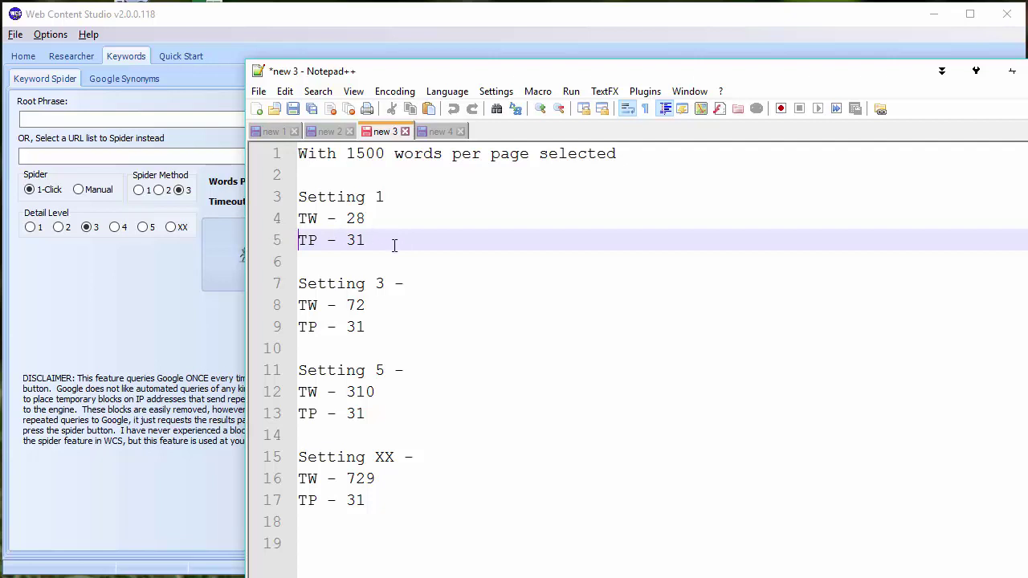
left_click_drag(298, 239, 368, 240)
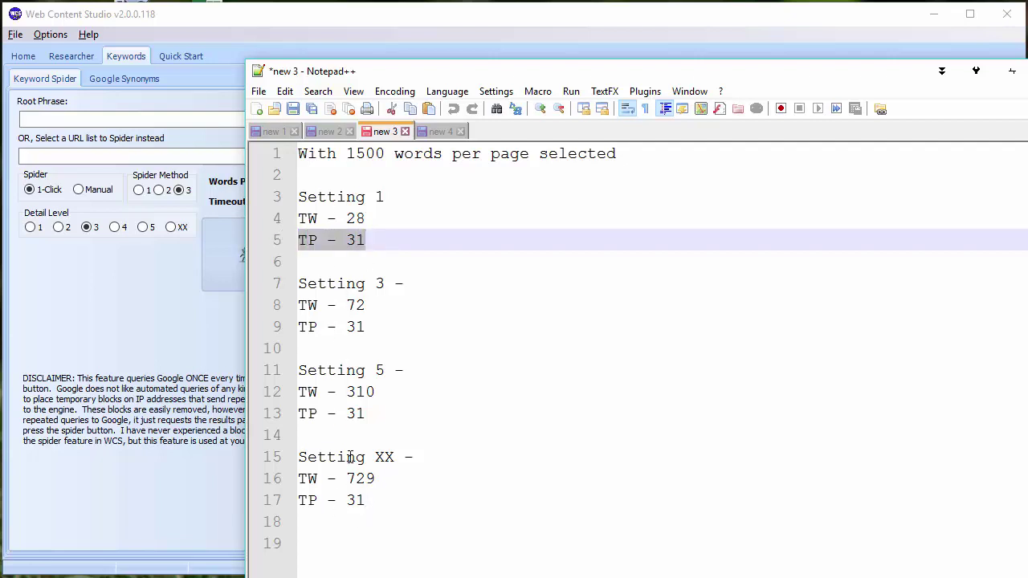
left_click_drag(336, 218, 362, 214)
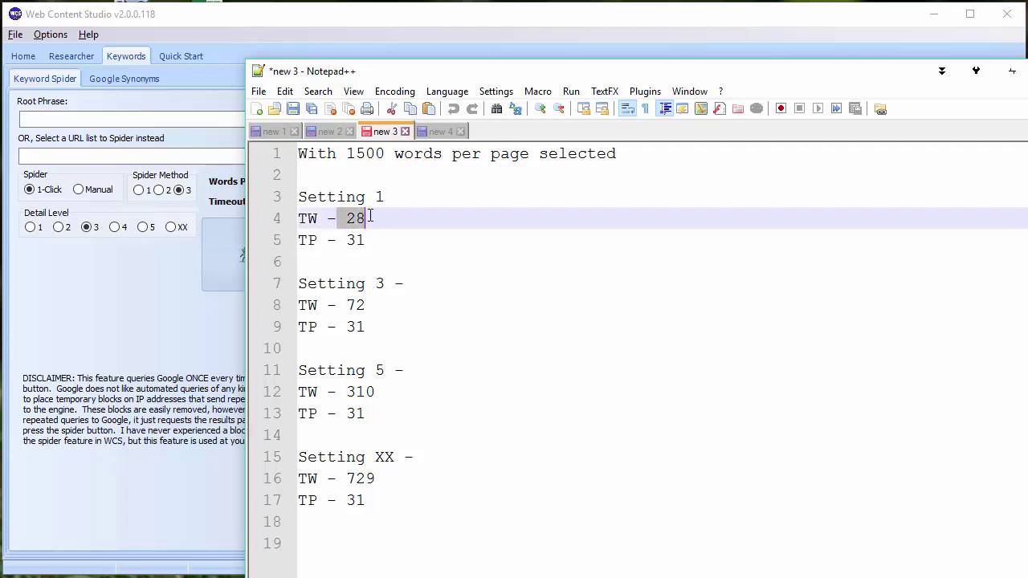
left_click(356, 218)
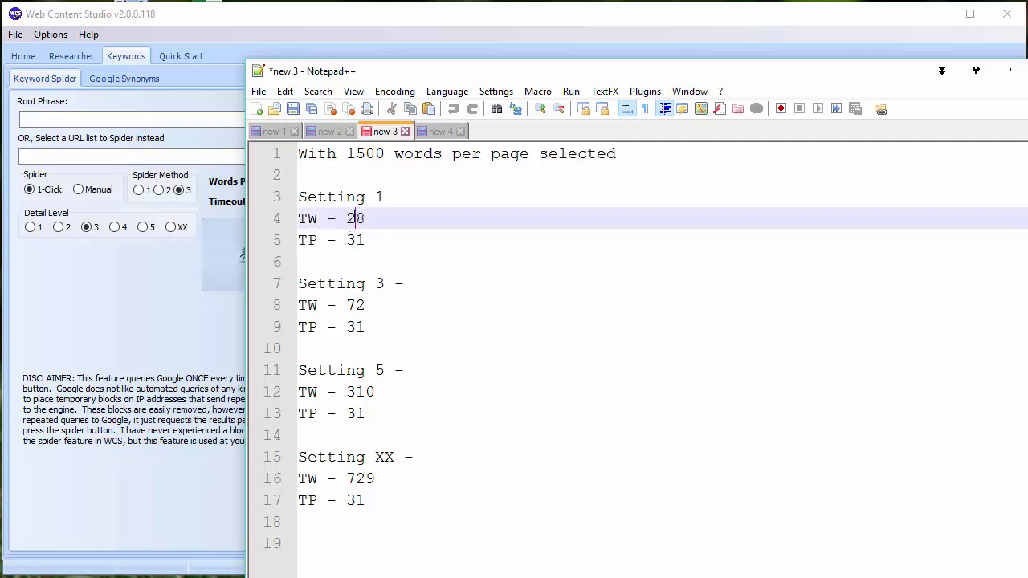
left_click_drag(346, 219, 368, 217)
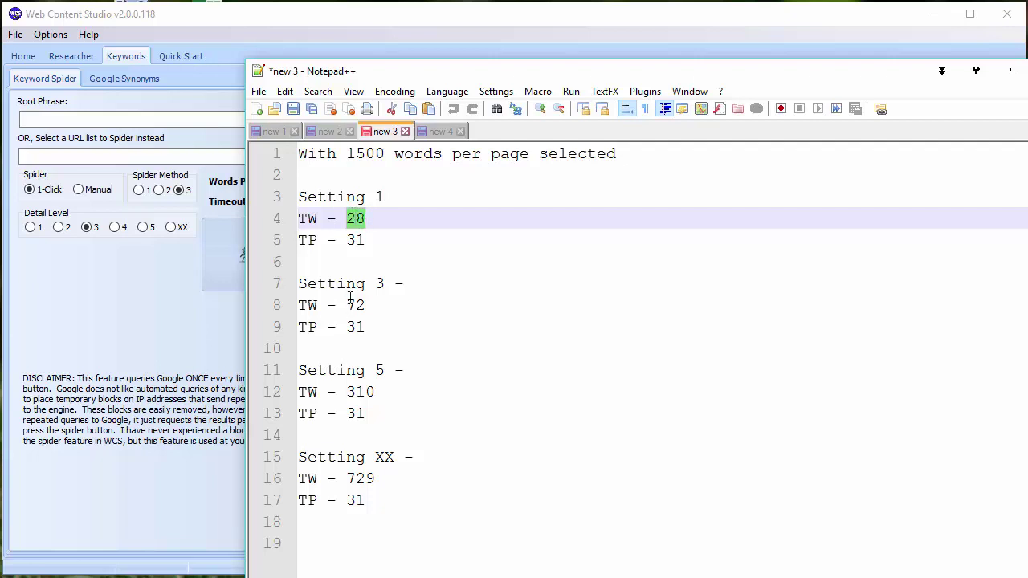
left_click_drag(347, 306, 366, 305)
left_click_drag(339, 392, 374, 392)
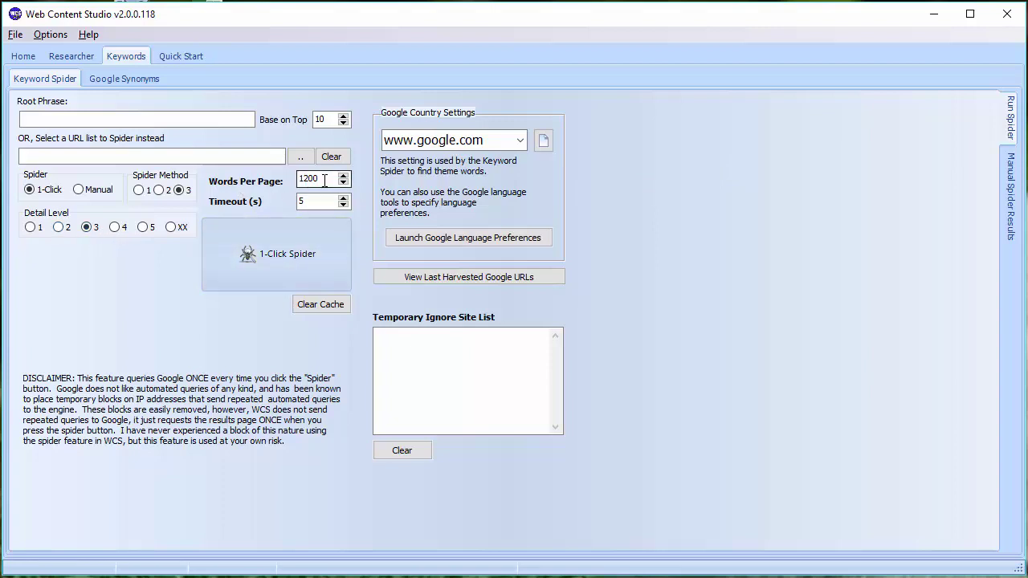
Enter 'manuka honey' as the Root Phrase and run the 1-Click Spider.
left_click(103, 118)
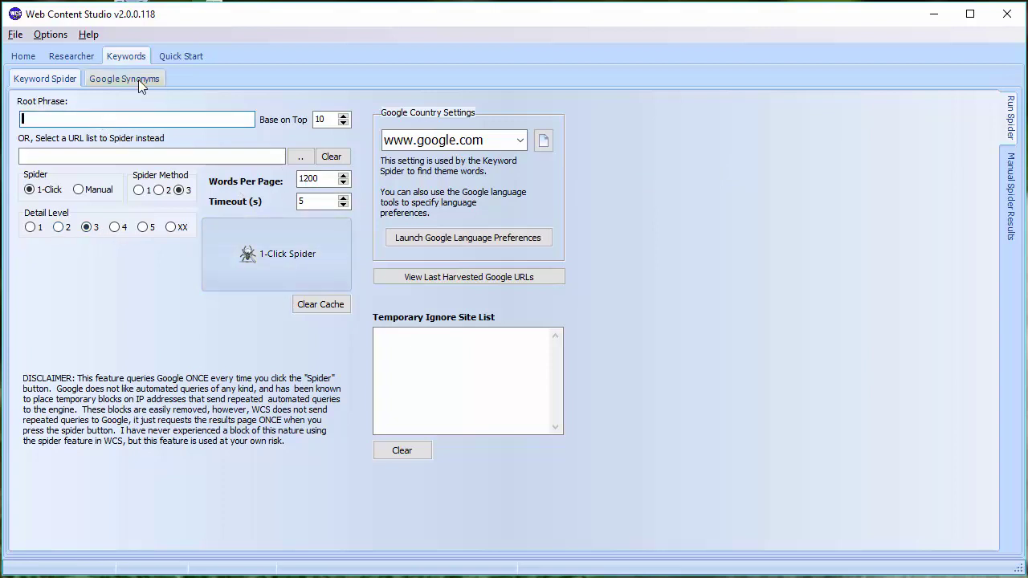
type("manuka honey")
left_click(258, 257)
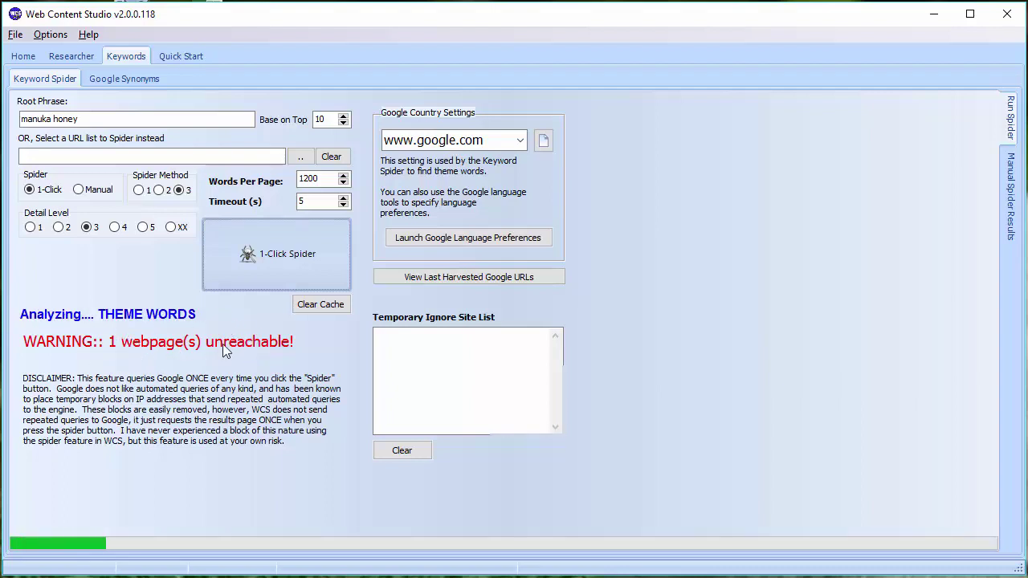
left_click(437, 342)
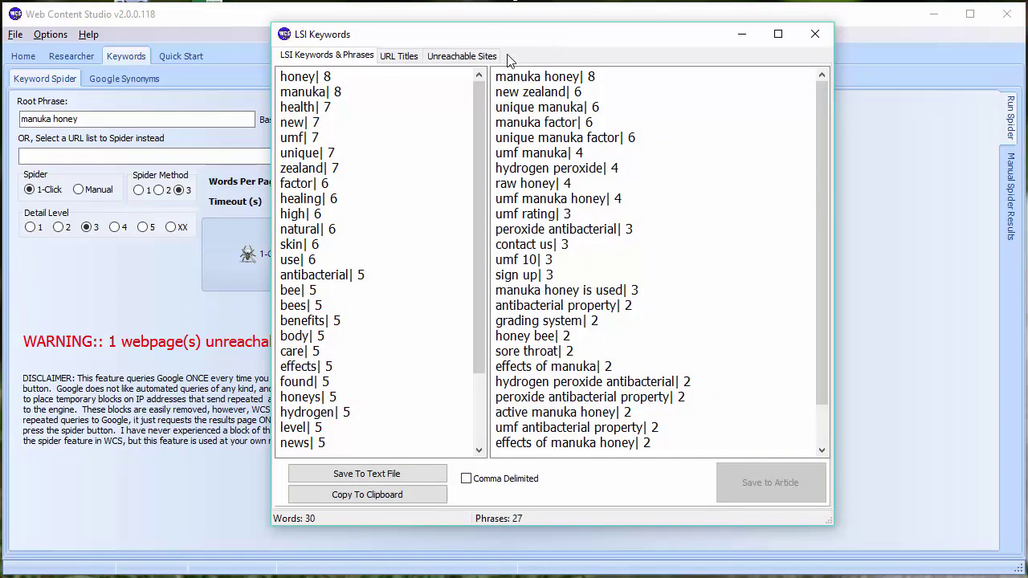
left_click_drag(548, 41, 459, 56)
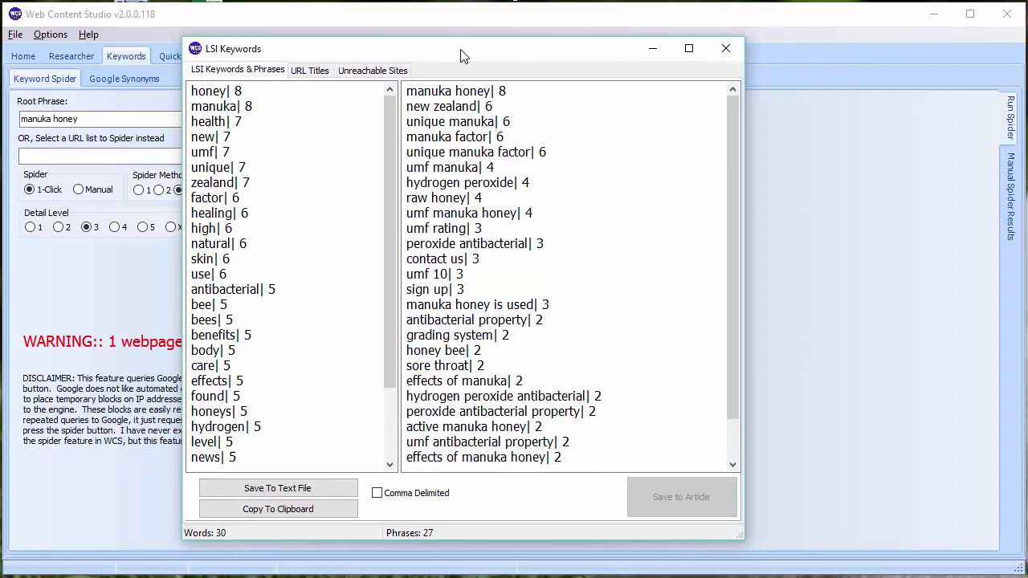
mouse_move(387, 122)
left_mouse_down()
mouse_move(389, 285)
mouse_move(389, 121)
left_mouse_up()
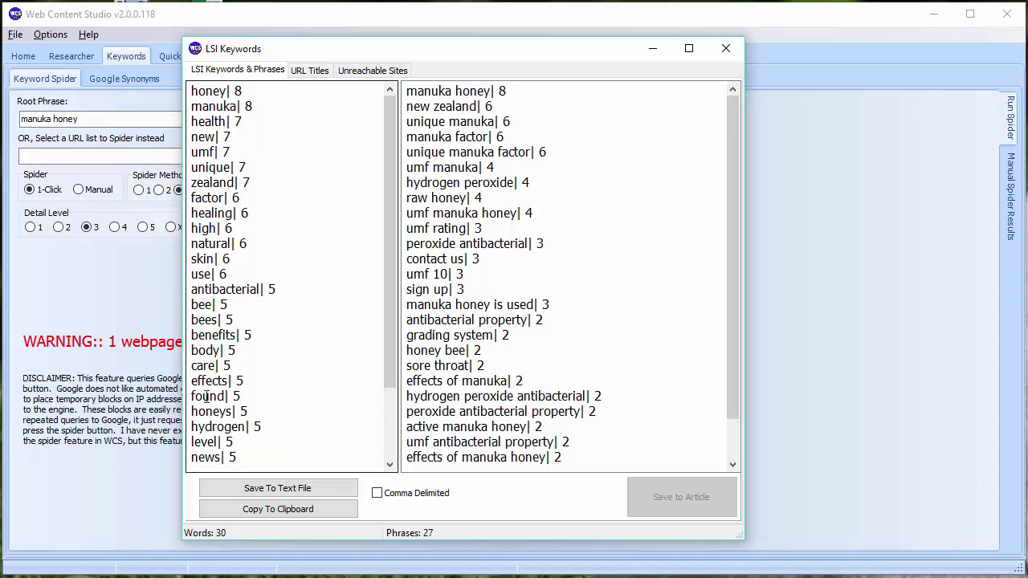
left_click_drag(386, 232, 384, 120)
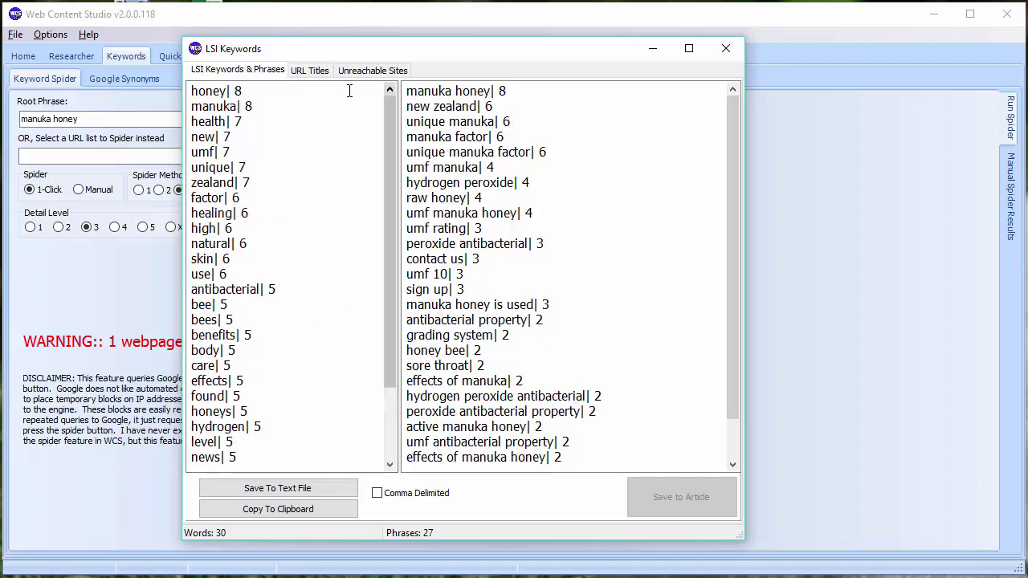
double_click(238, 91)
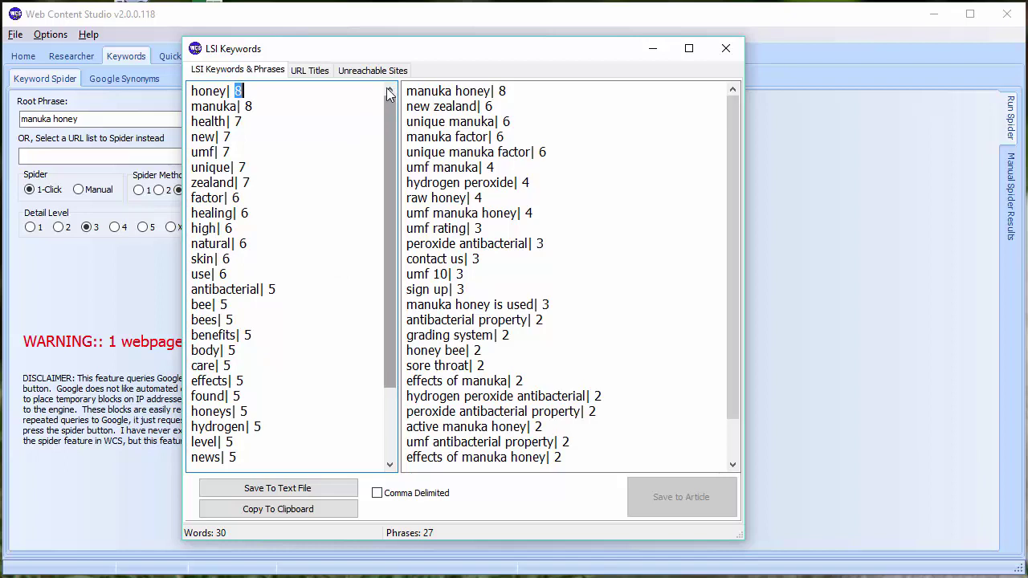
left_click(253, 94)
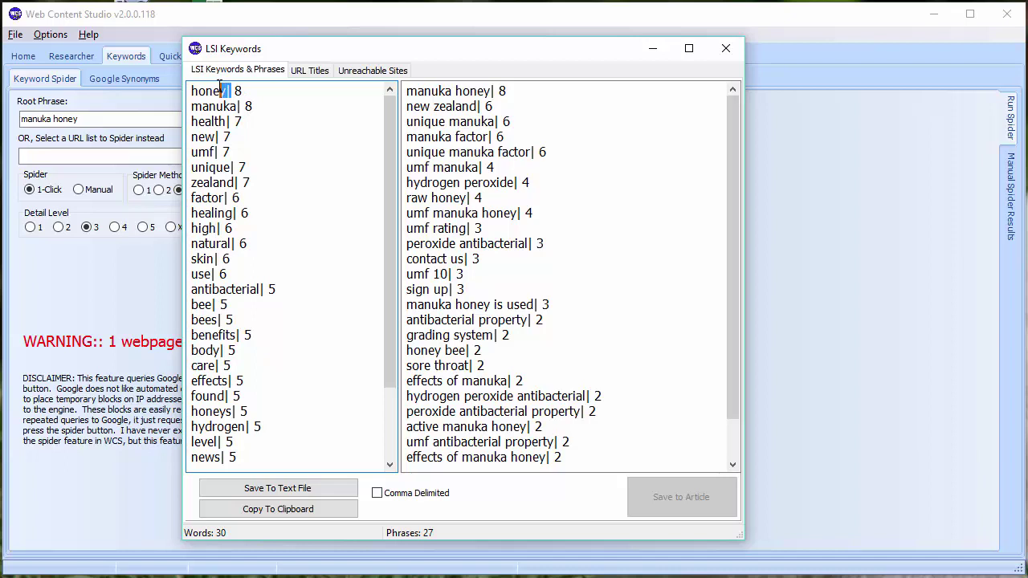
left_click(238, 90)
left_click_drag(248, 106, 190, 90)
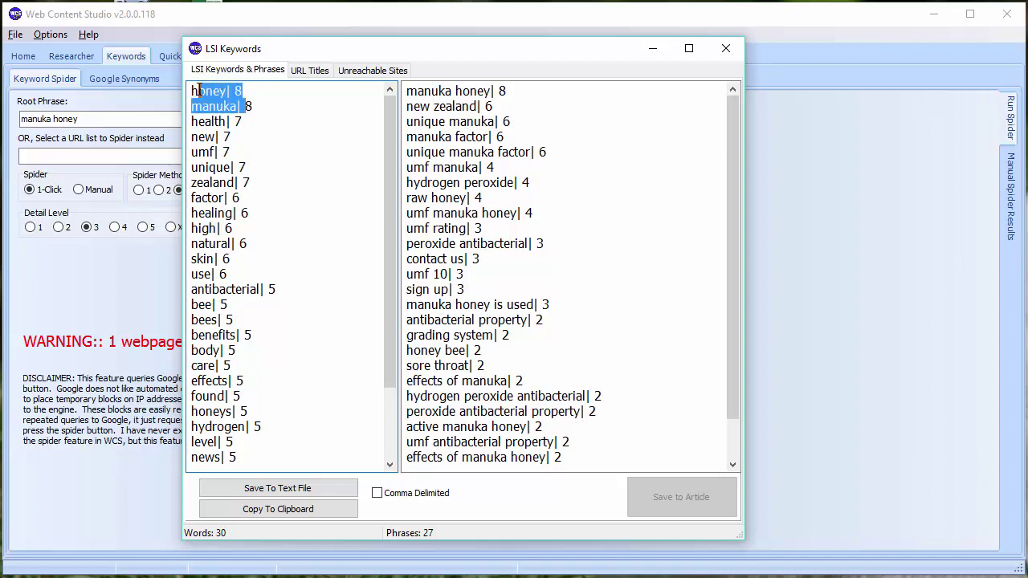
left_click(264, 105)
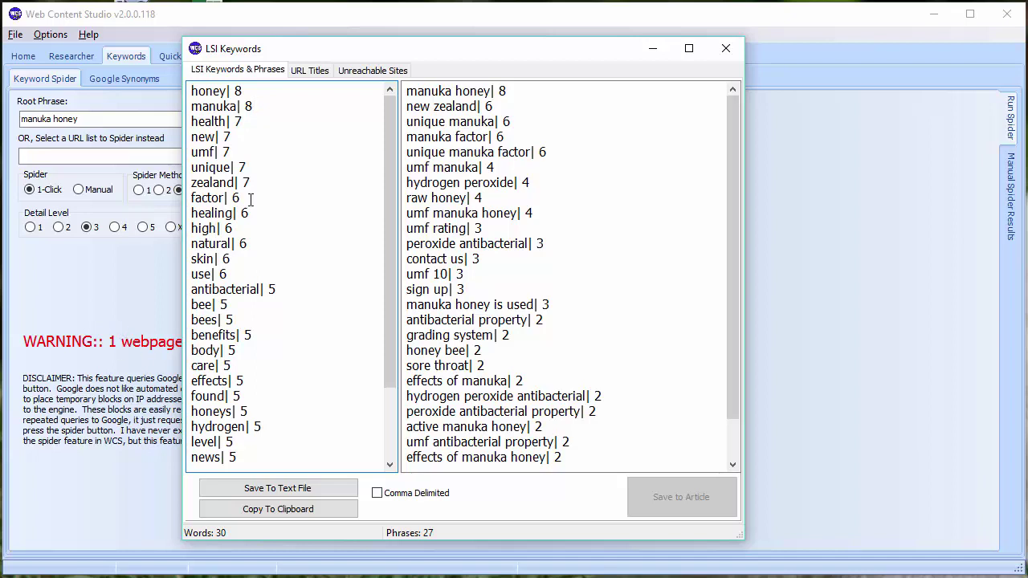
mouse_move(238, 90)
left_mouse_down()
mouse_move(264, 108)
mouse_move(241, 269)
mouse_move(243, 78)
left_mouse_up()
left_click(270, 107)
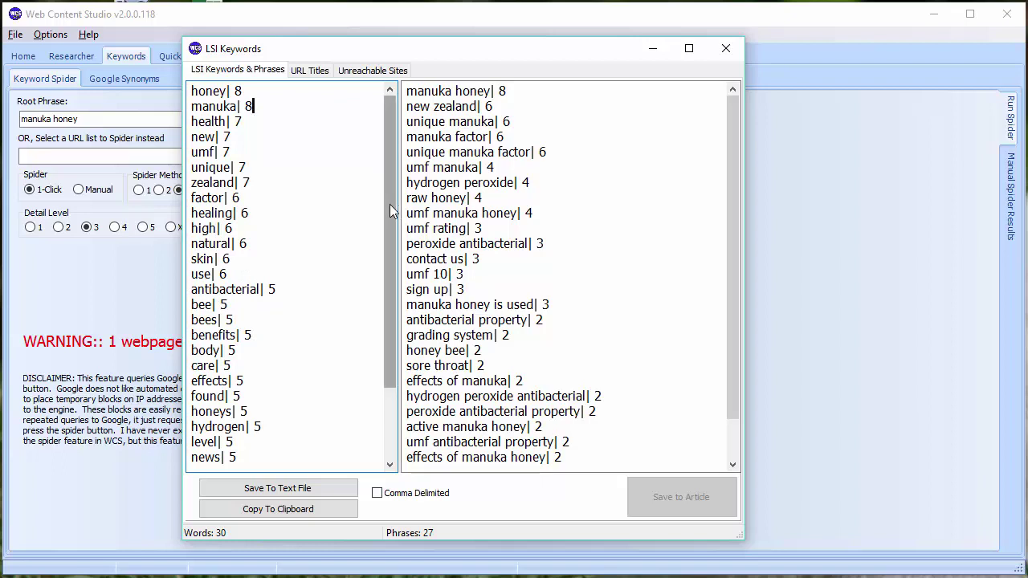
left_click_drag(389, 204, 392, 263)
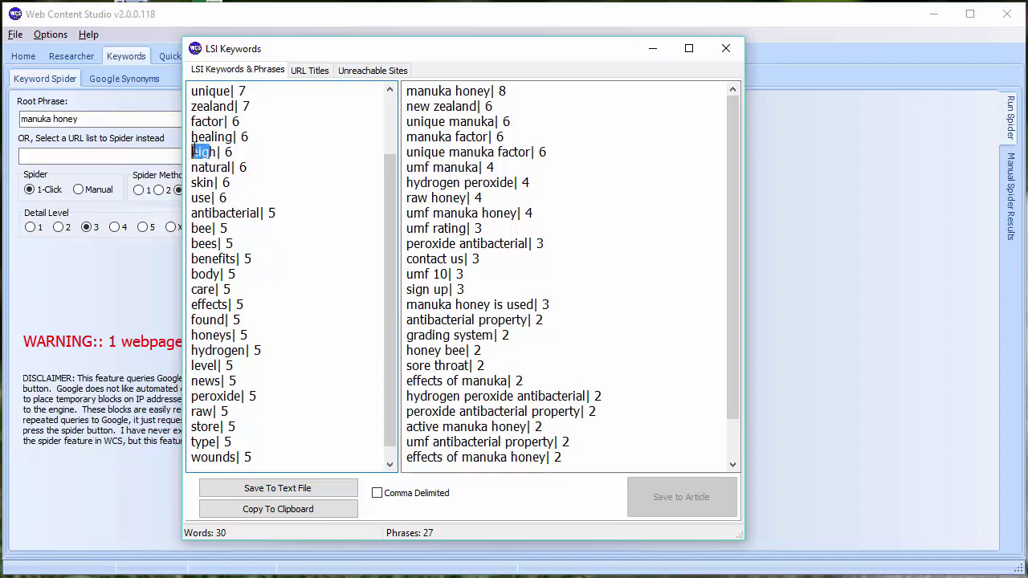
double_click(212, 151)
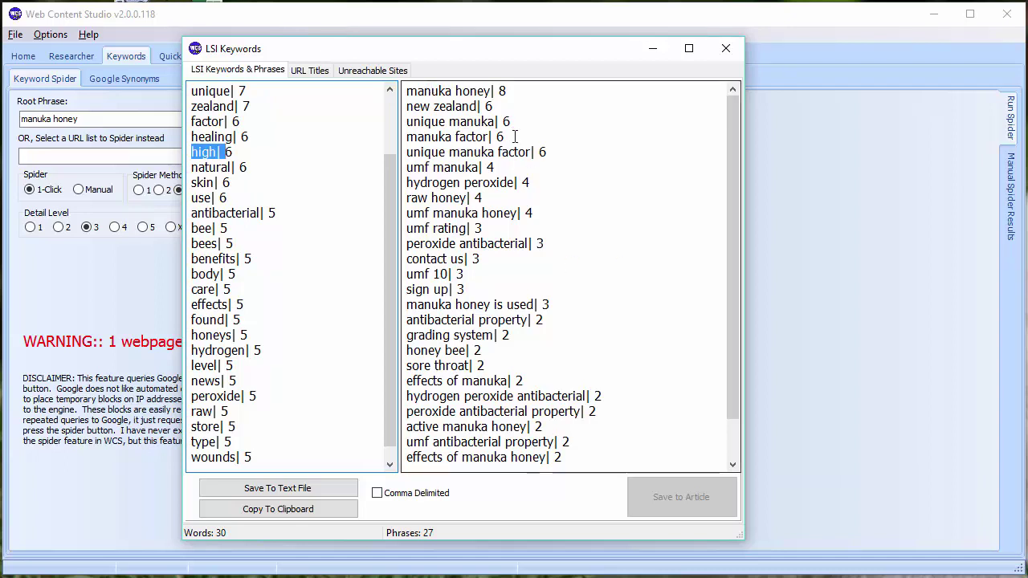
left_click_drag(732, 138, 759, 61)
left_click(508, 91)
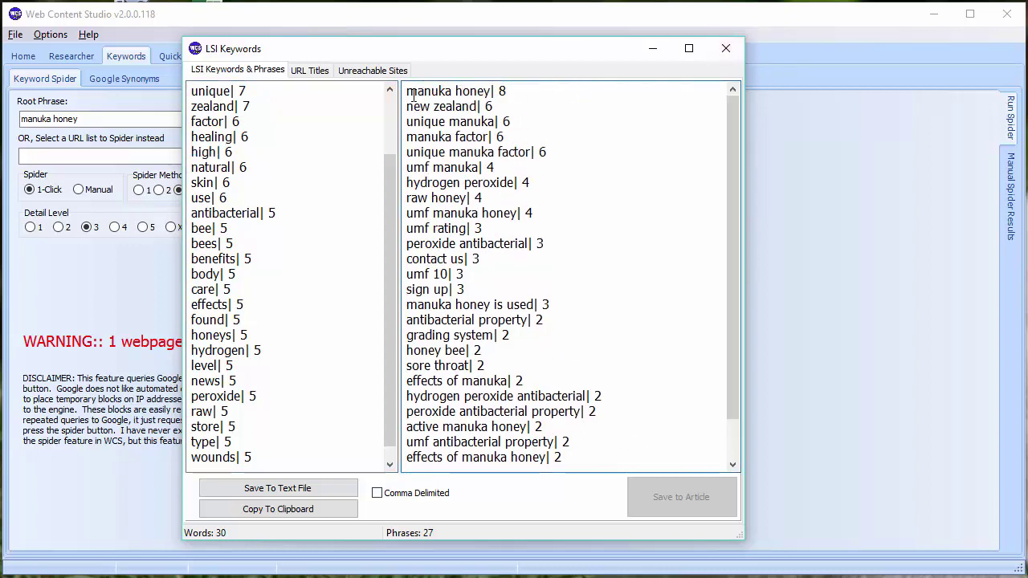
left_click_drag(431, 106, 469, 121)
left_click(470, 104)
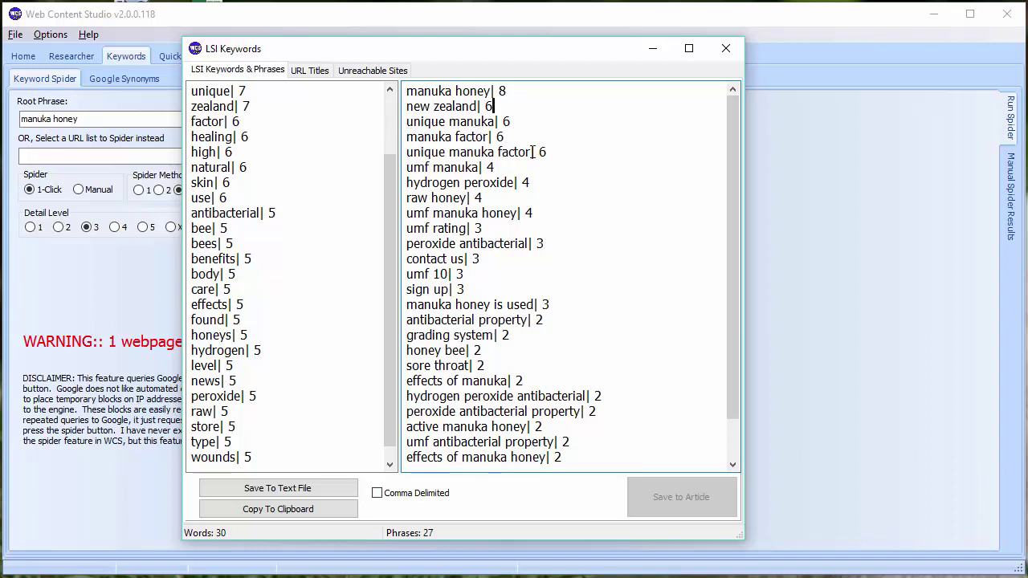
left_click_drag(533, 152, 401, 152)
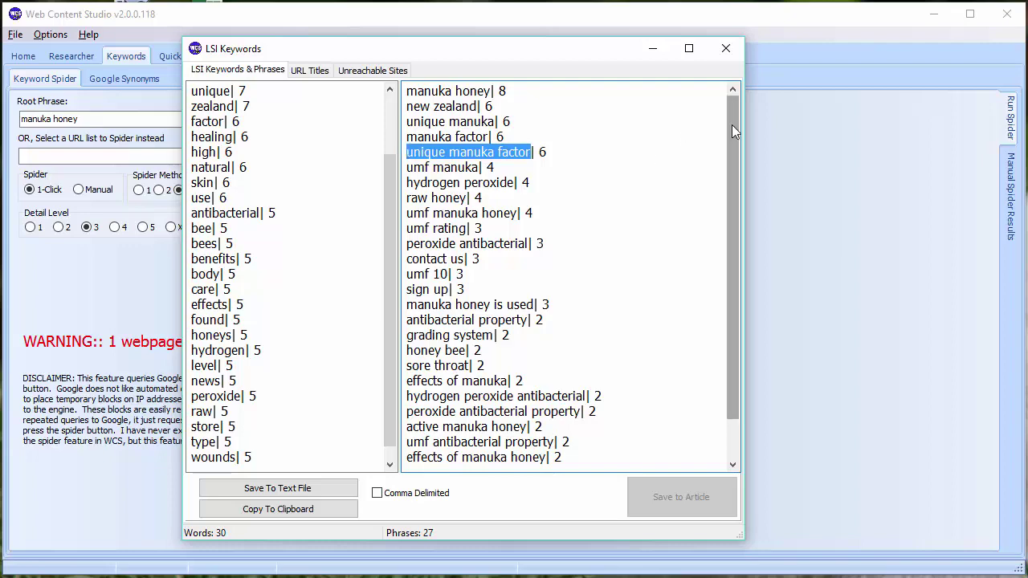
Delete 'bee' and the words 'antibacterial' through 'wounds' from the LSI word list.
left_click_drag(732, 125, 673, 125)
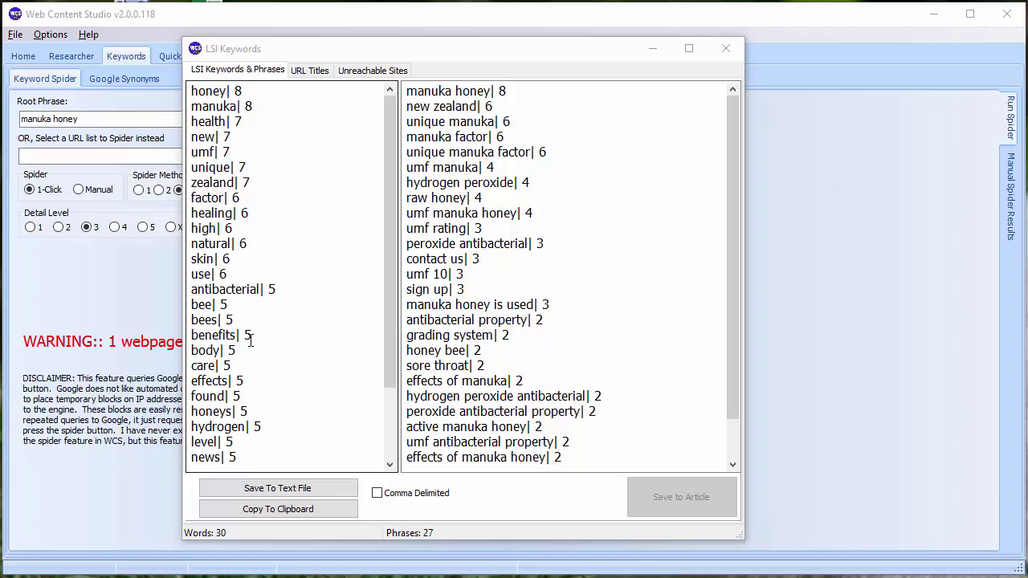
left_click_drag(241, 308, 163, 303)
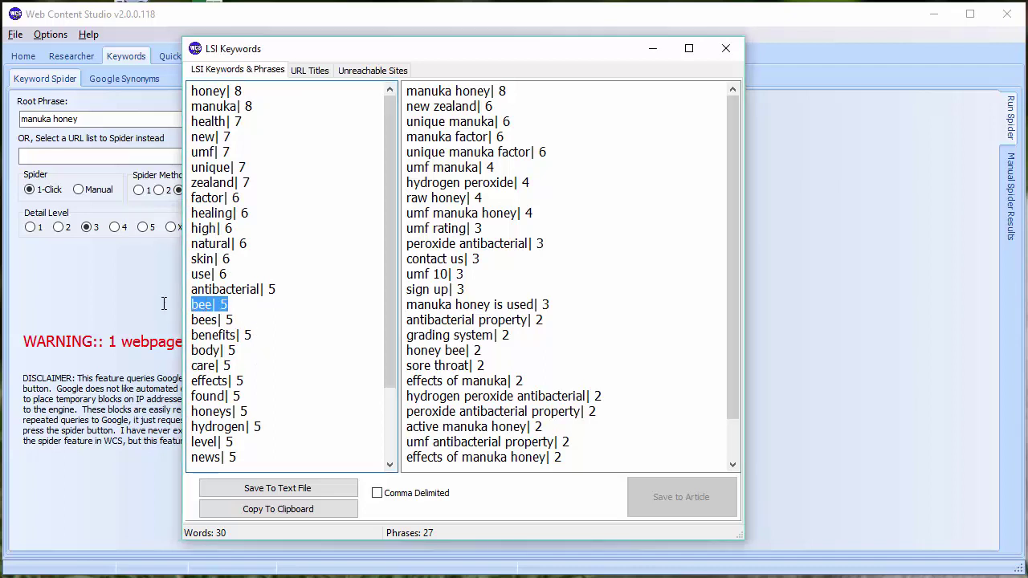
key("Delete")
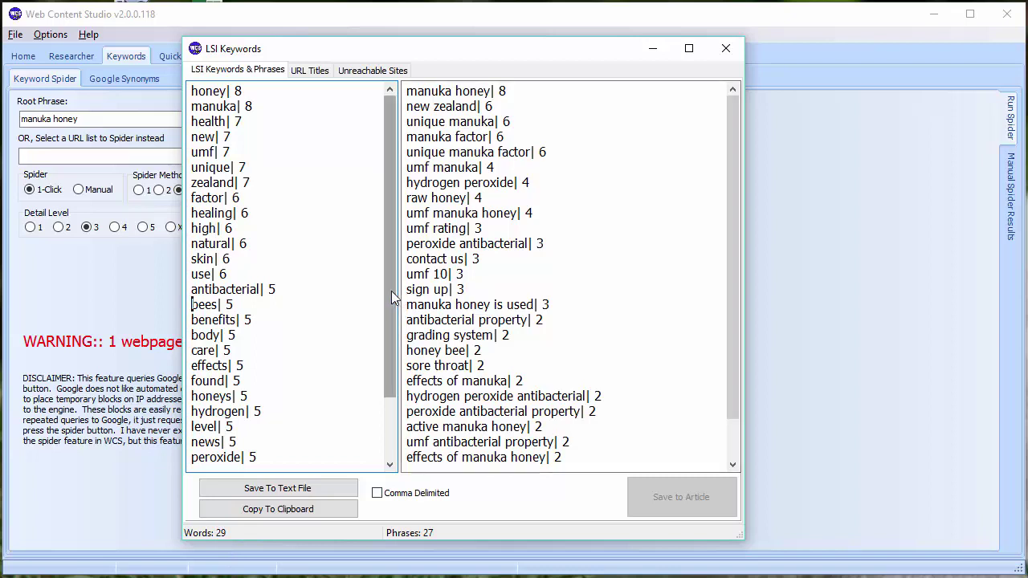
left_click_drag(392, 291, 389, 390)
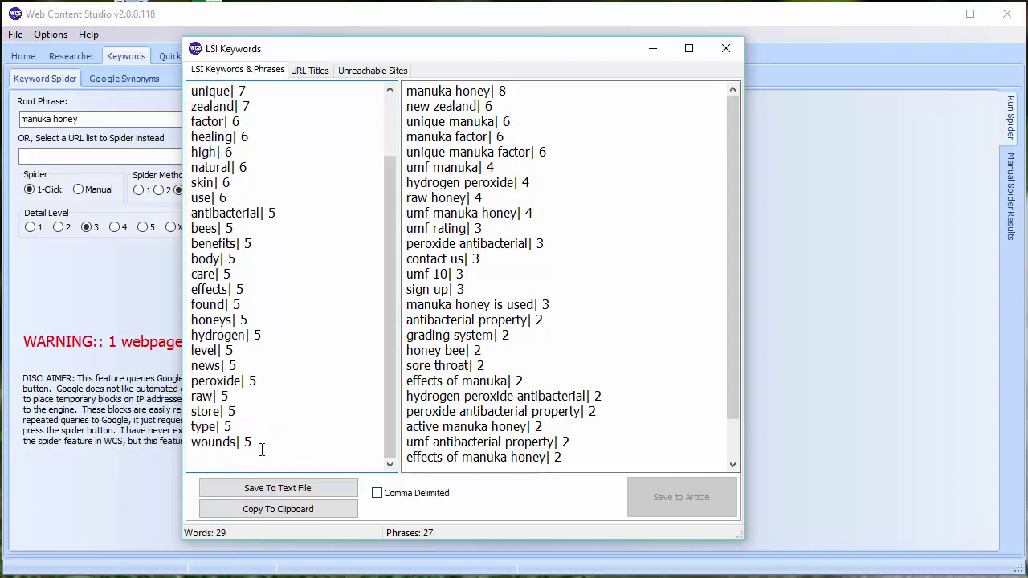
left_click_drag(253, 444, 69, 212)
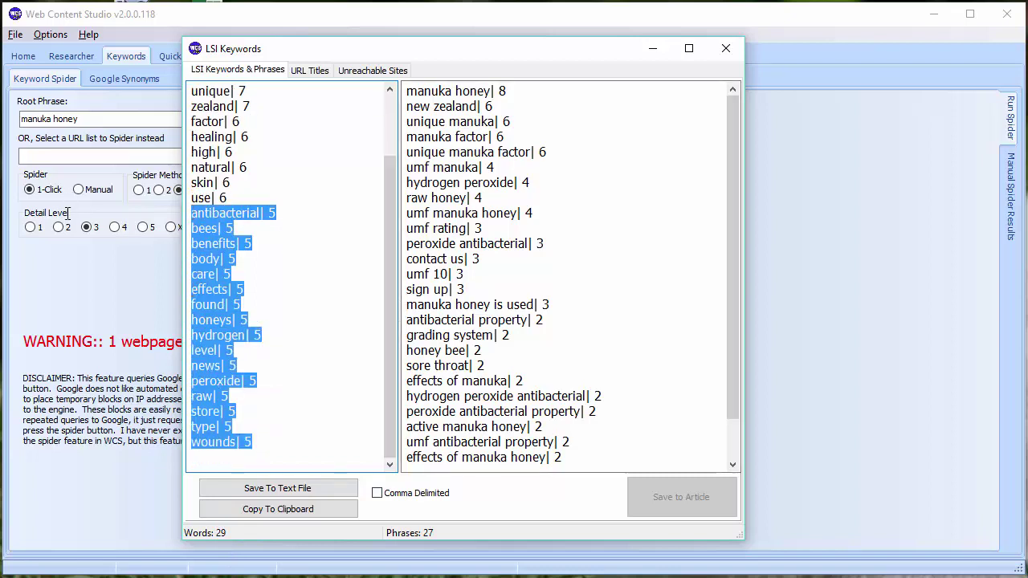
key("Delete")
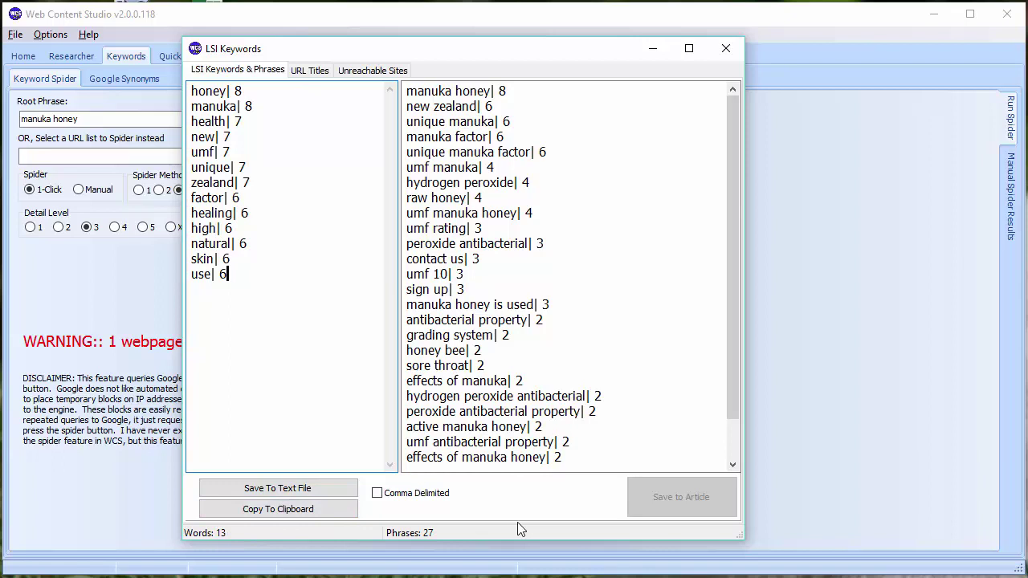
Check the URL Titles and Unreachable Sites lists, then bring the Wikipedia Bad title page into view.
left_click(309, 70)
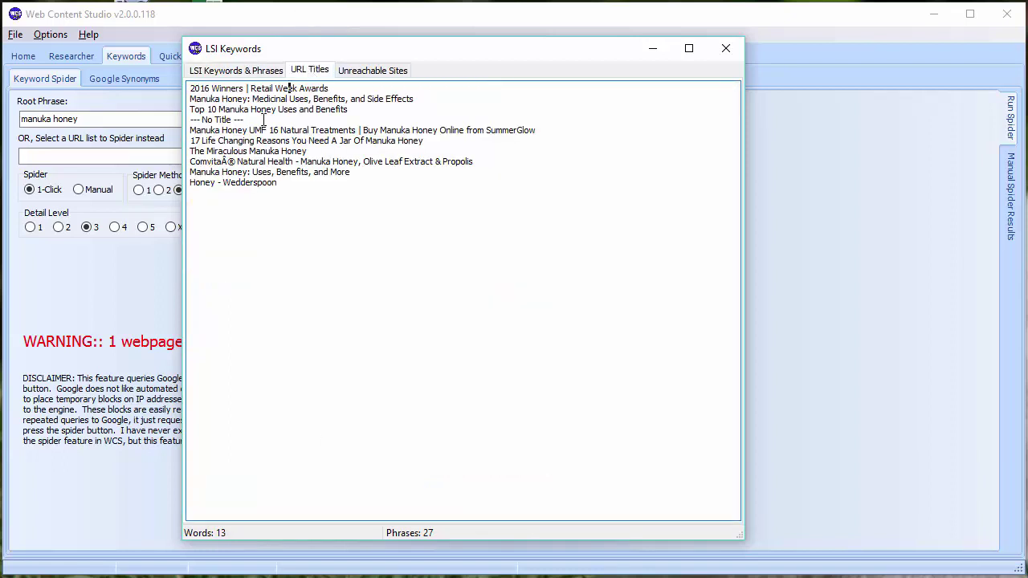
left_click_drag(266, 120, 85, 121)
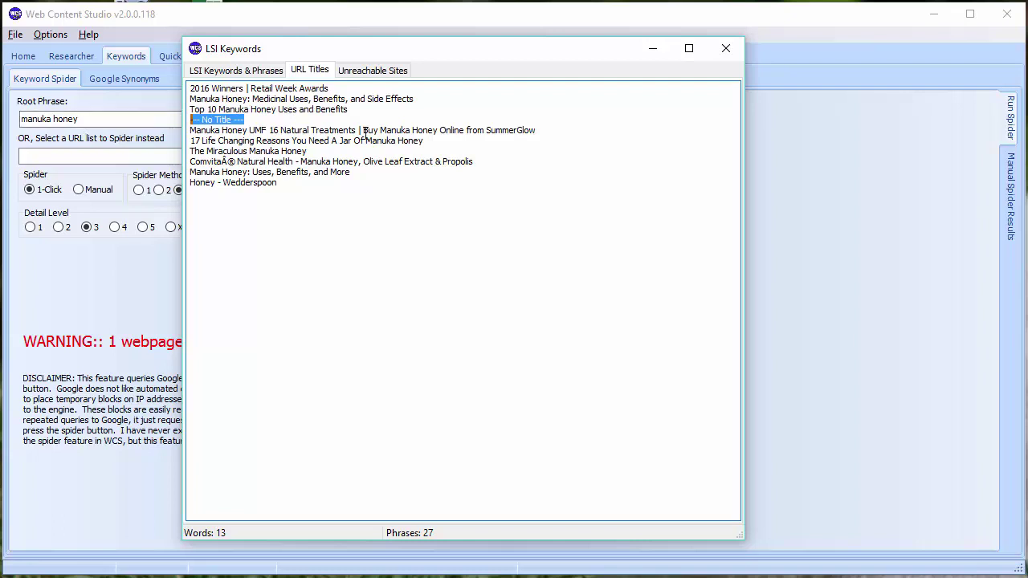
left_click(374, 70)
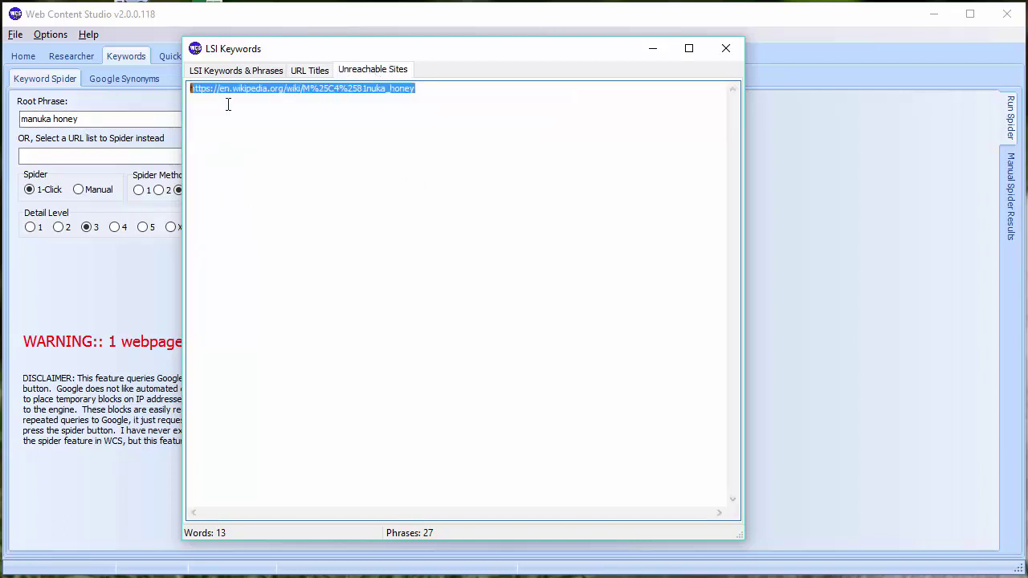
left_click(325, 88)
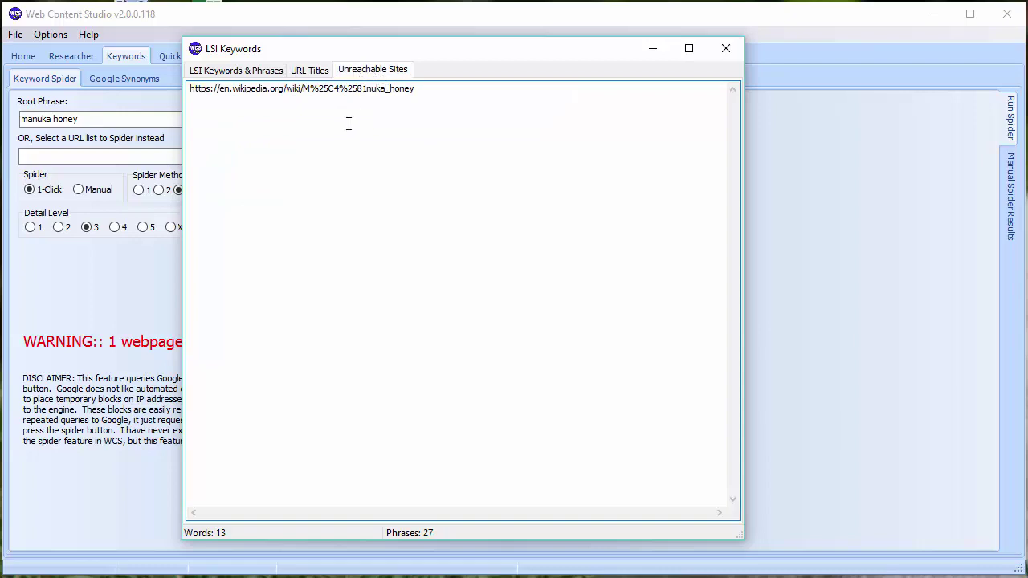
left_click_drag(1026, 30, 379, 30)
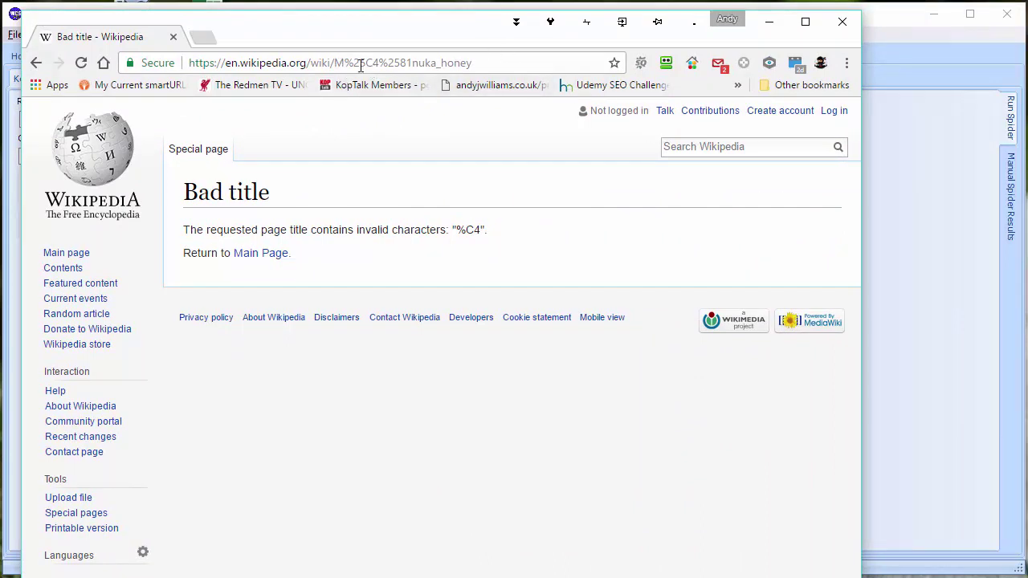
Search Wikipedia for 'manuka honey' to open the Mānuka honey article.
left_click_drag(341, 62, 413, 64)
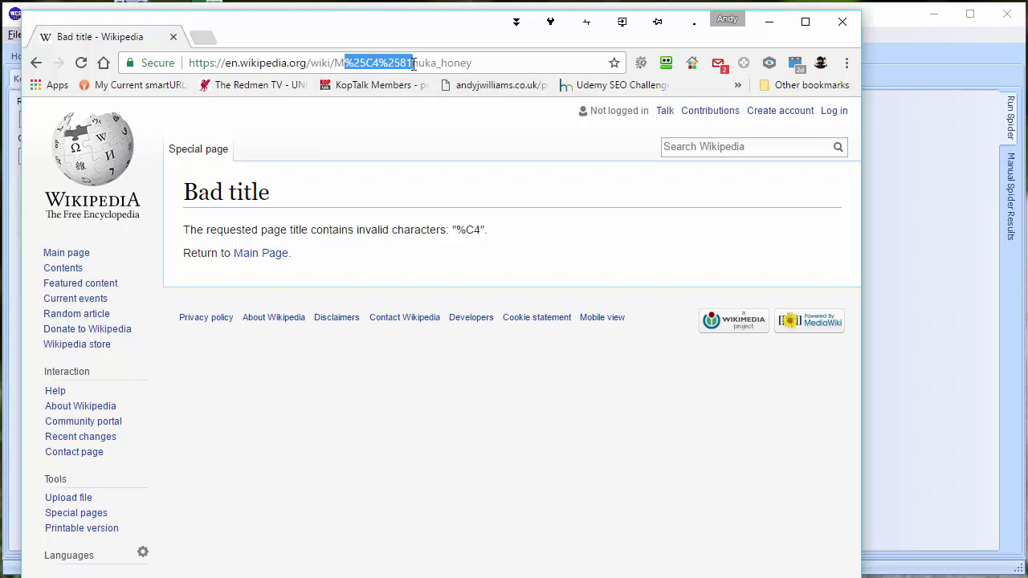
left_click(755, 147)
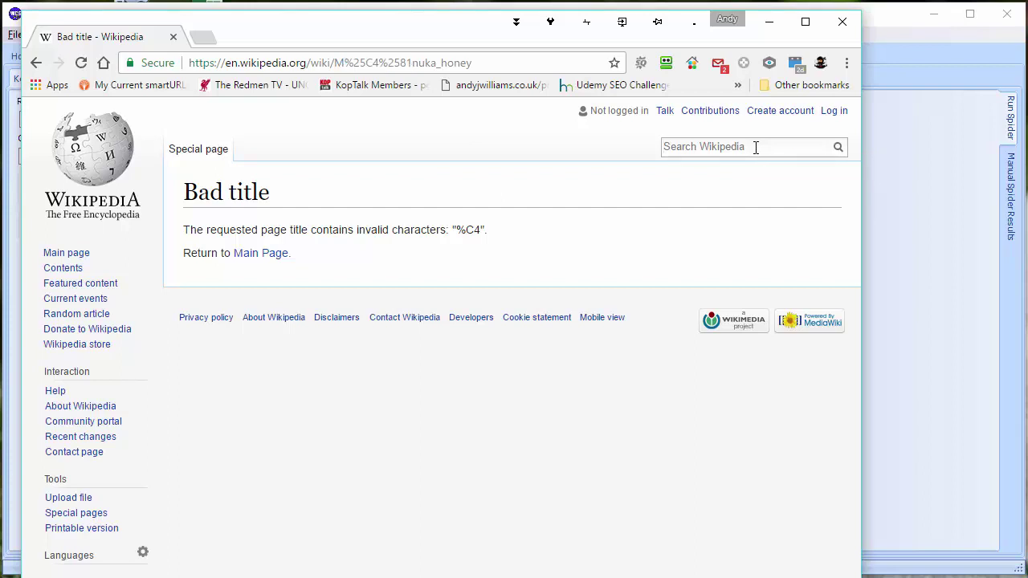
type("manuka ")
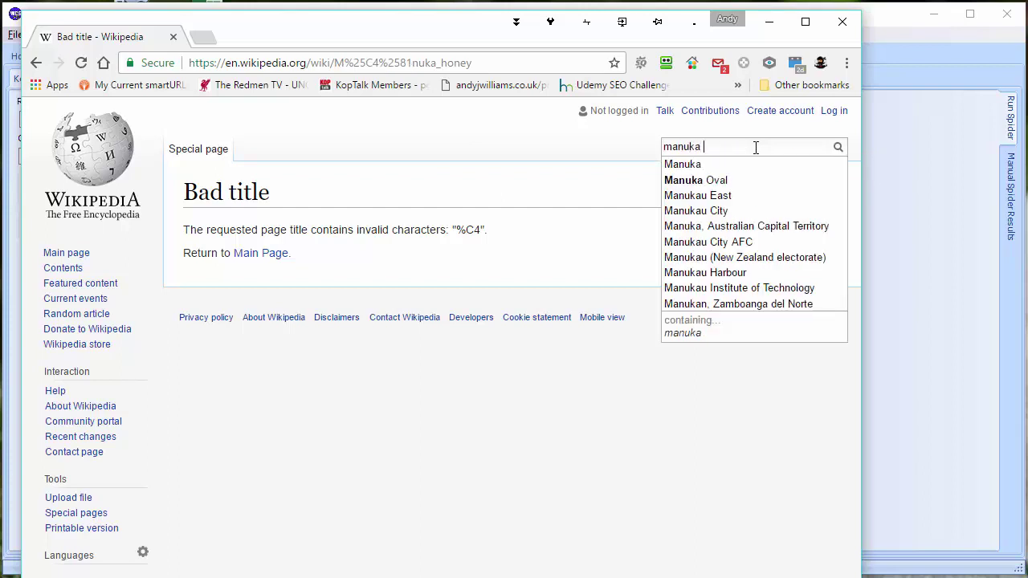
type("honey7")
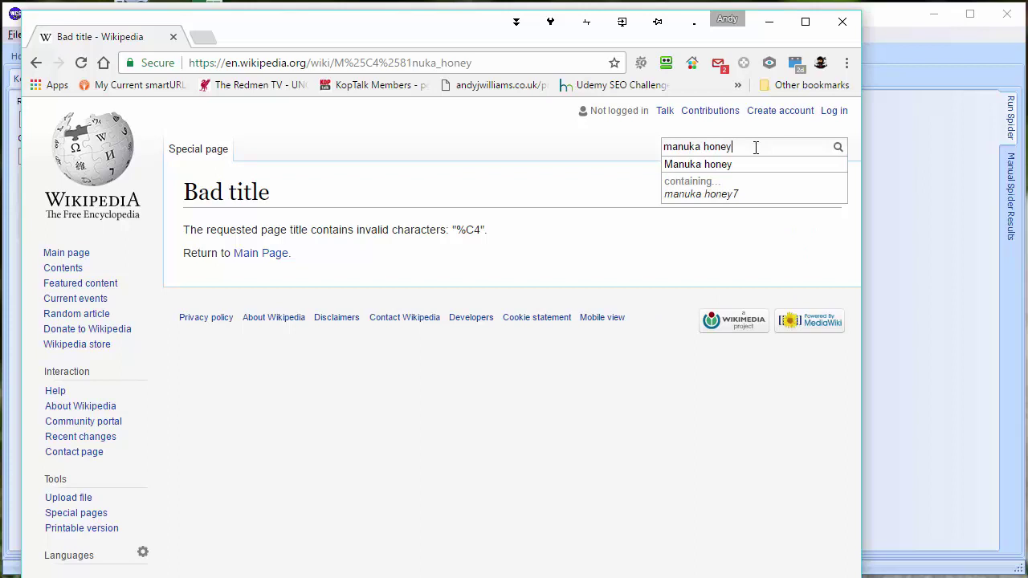
key("Return")
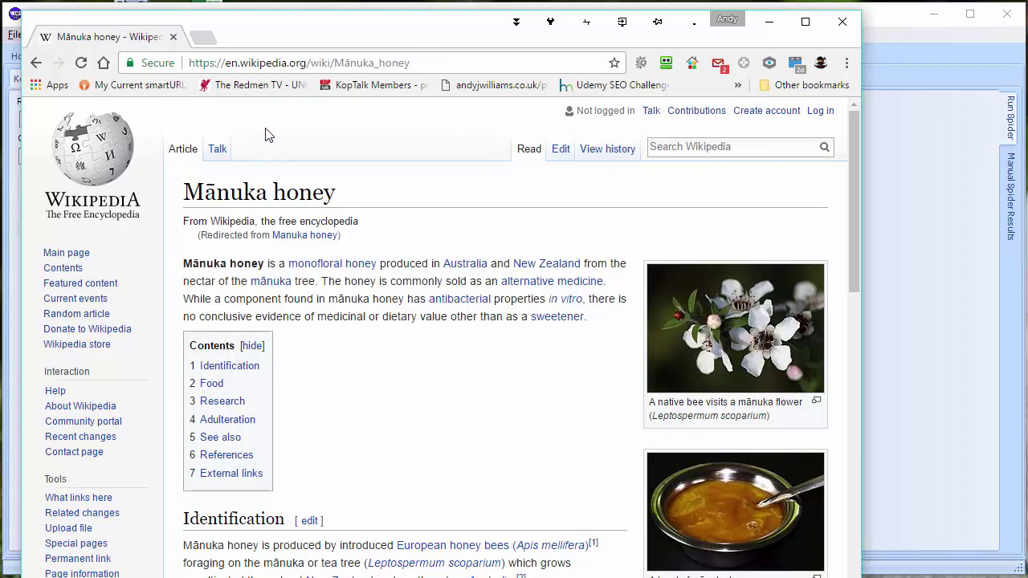
Move the browser aside and return to the LSI Keywords results showing the unreachable URL.
mouse_move(346, 63)
left_mouse_down()
mouse_move(359, 63)
mouse_move(347, 62)
left_mouse_up()
left_click(352, 66)
left_click_drag(390, 24, 474, 212)
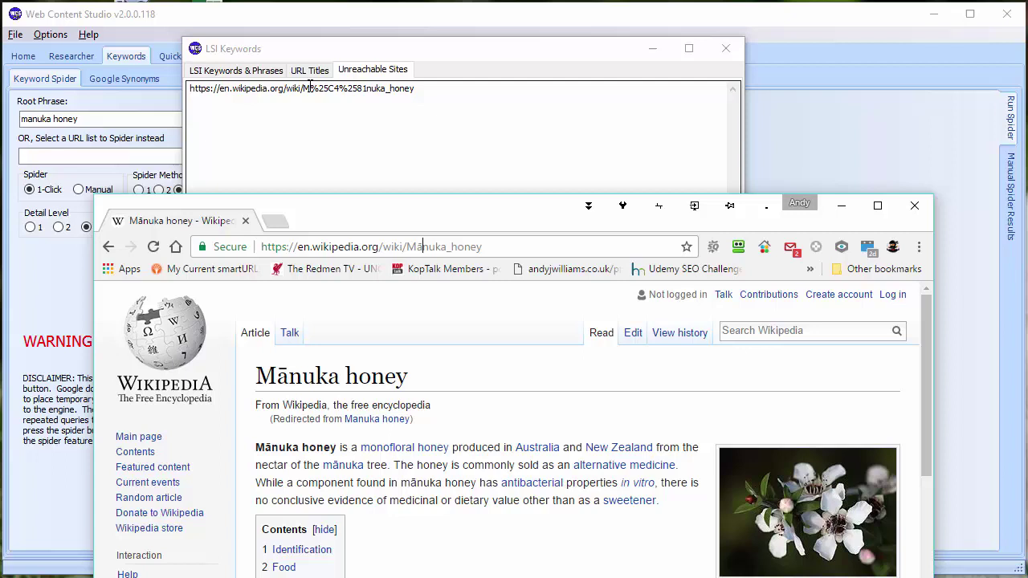
left_click_drag(310, 86, 357, 87)
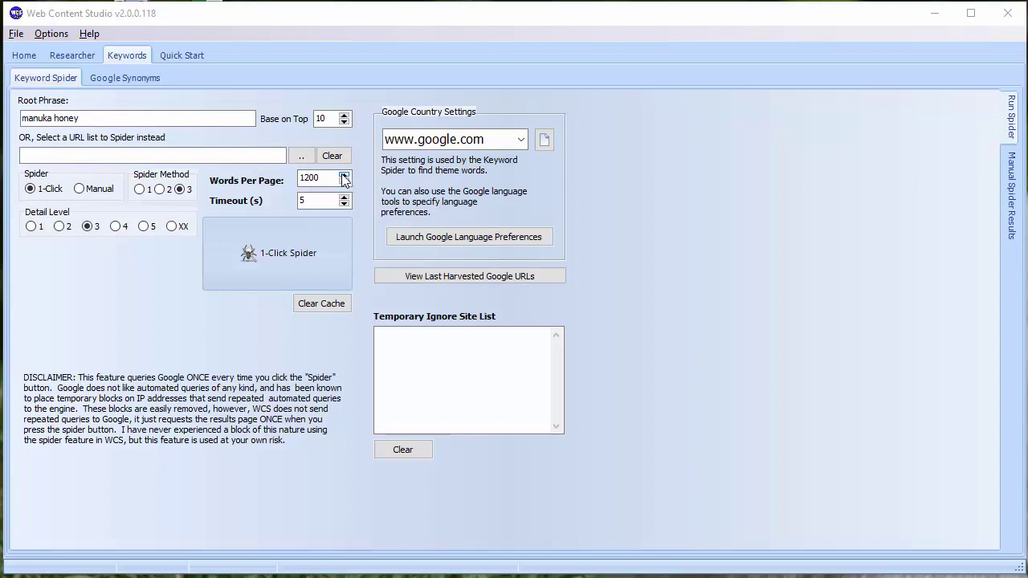
Set Detail Level to 5 and rerun the 1-Click Spider for manuka honey.
left_click(144, 227)
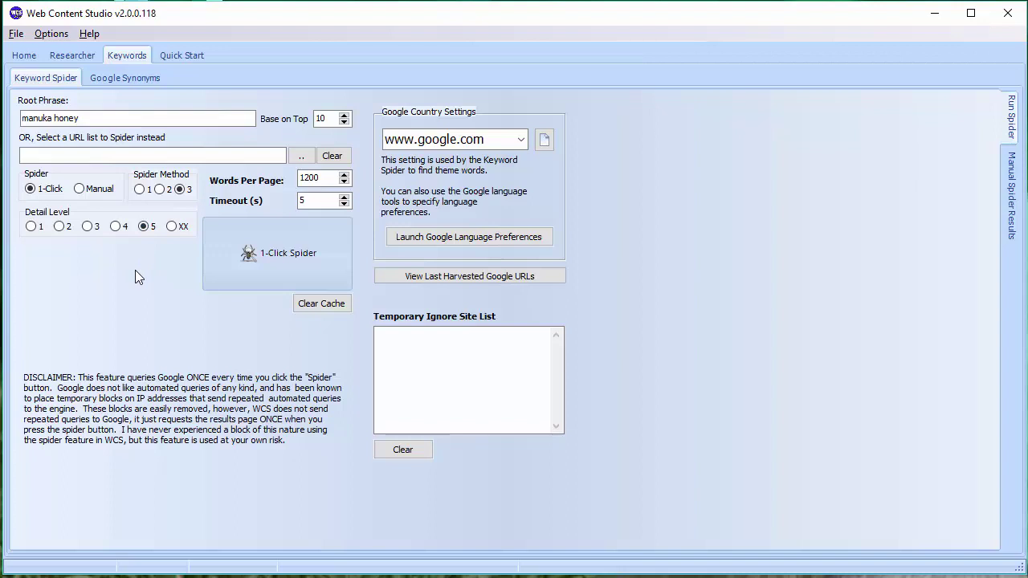
left_click(258, 268)
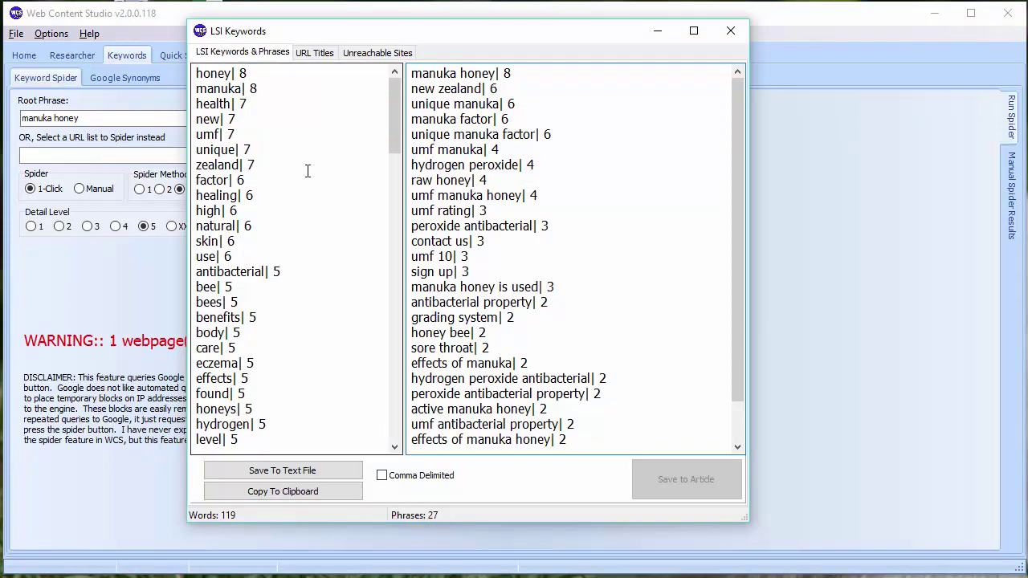
scroll(384, 137, "down", 20)
scroll(345, 241, "up", 20)
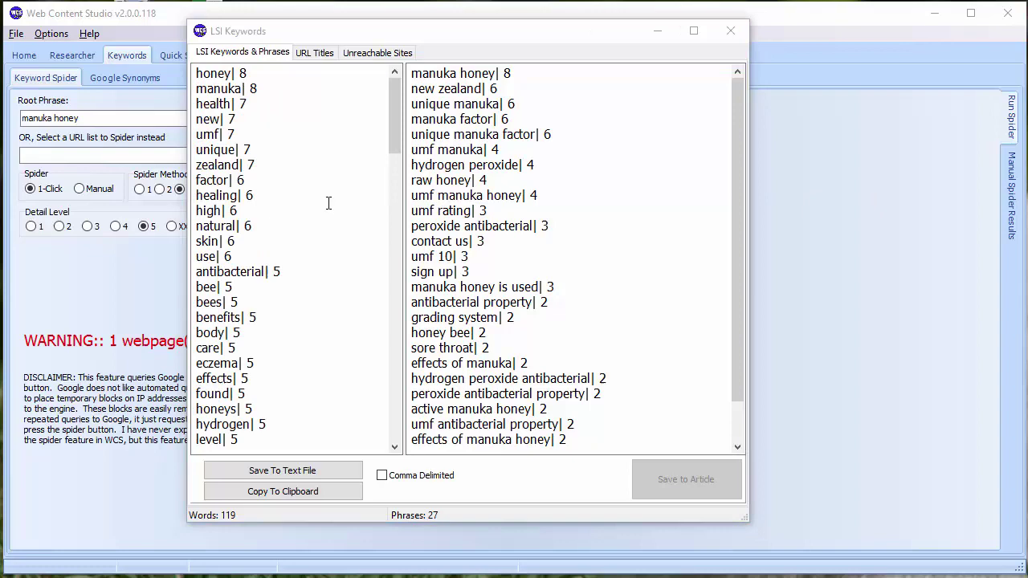
left_click_drag(402, 107, 392, 381)
left_click(268, 374)
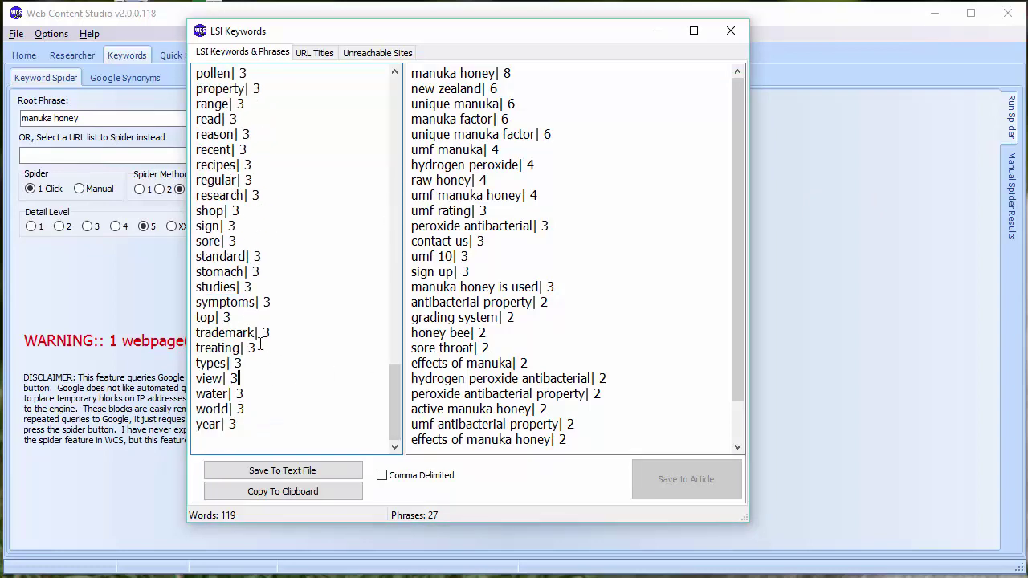
mouse_move(198, 302)
left_mouse_down()
mouse_move(254, 302)
mouse_move(198, 302)
left_mouse_up()
left_click_drag(264, 302, 273, 303)
double_click(225, 302)
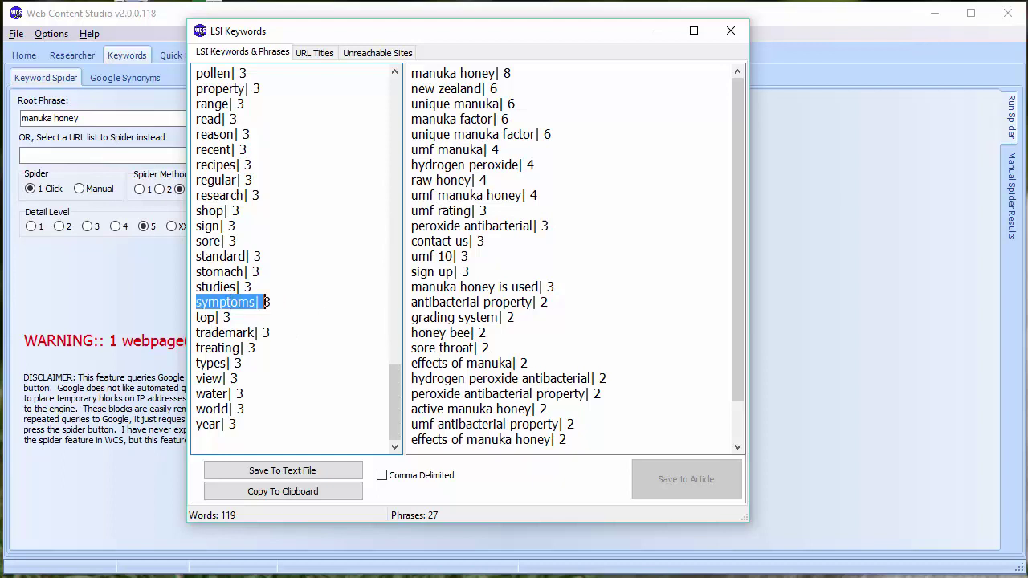
left_click(302, 303)
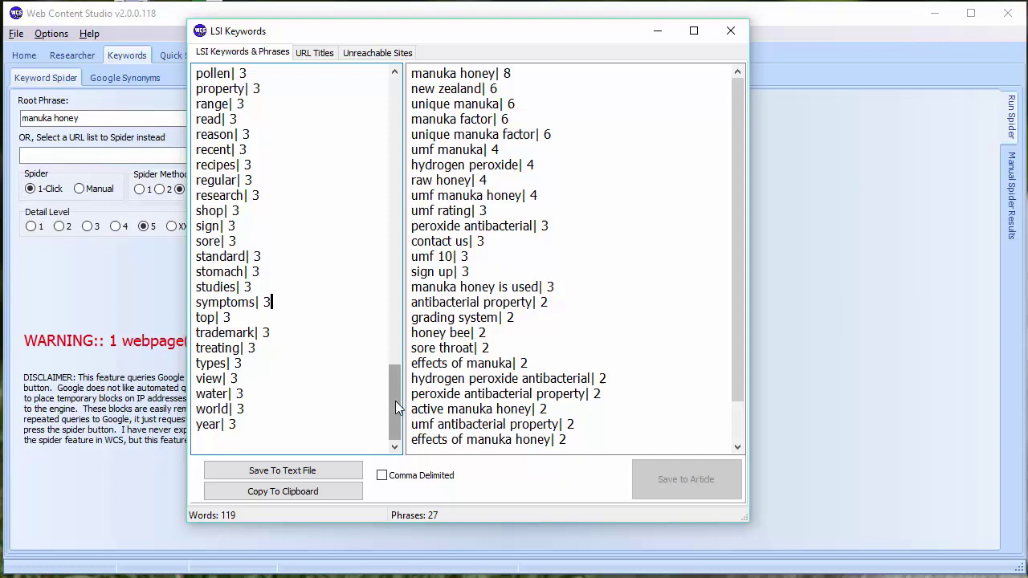
left_click_drag(396, 407, 393, 108)
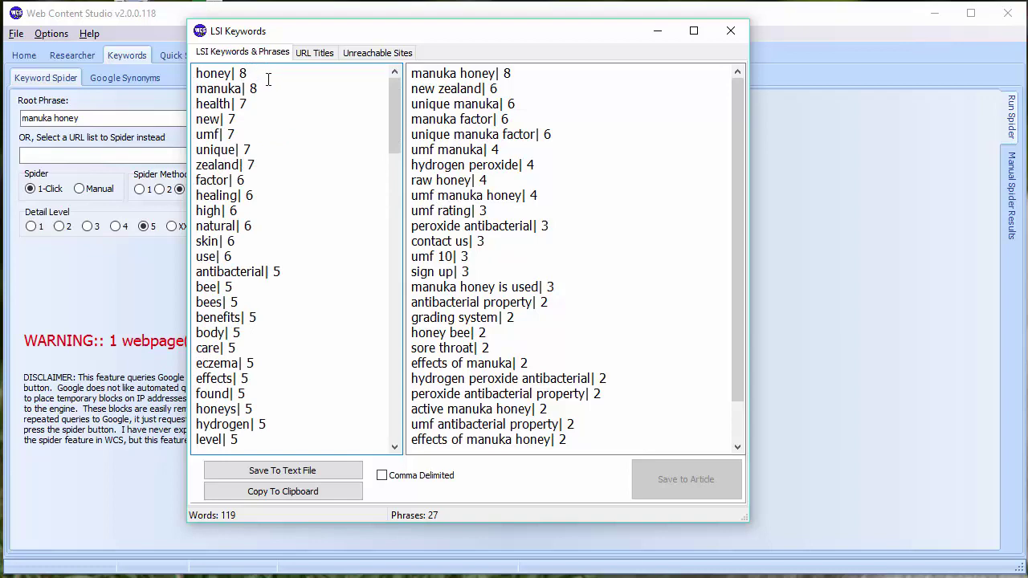
left_click(354, 51)
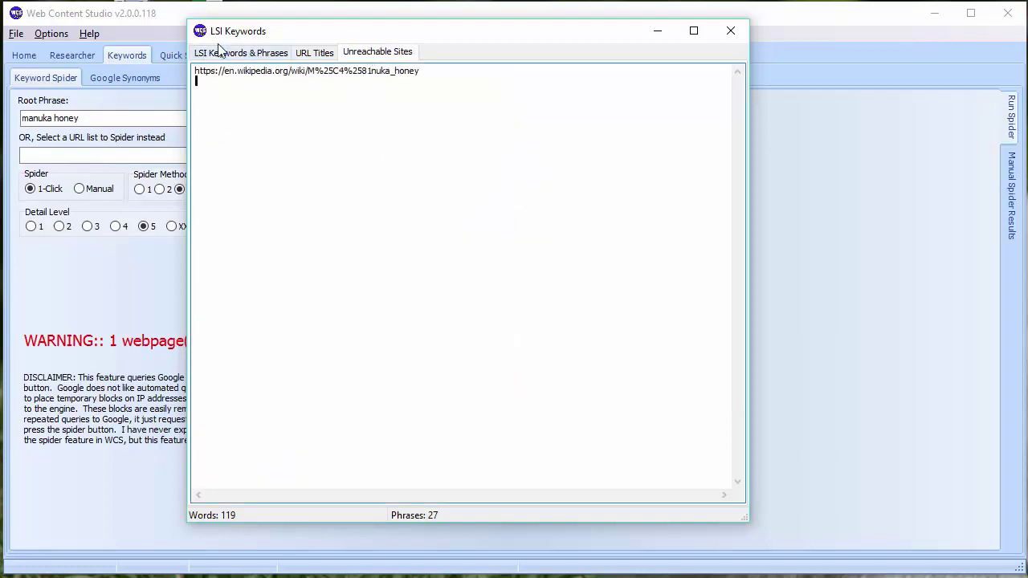
left_click(235, 53)
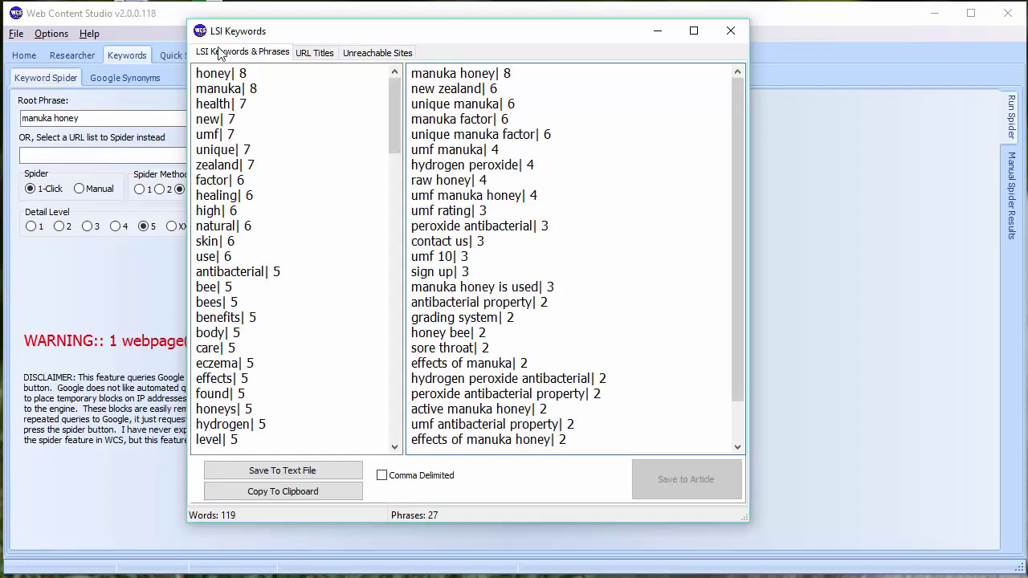
left_click(280, 78)
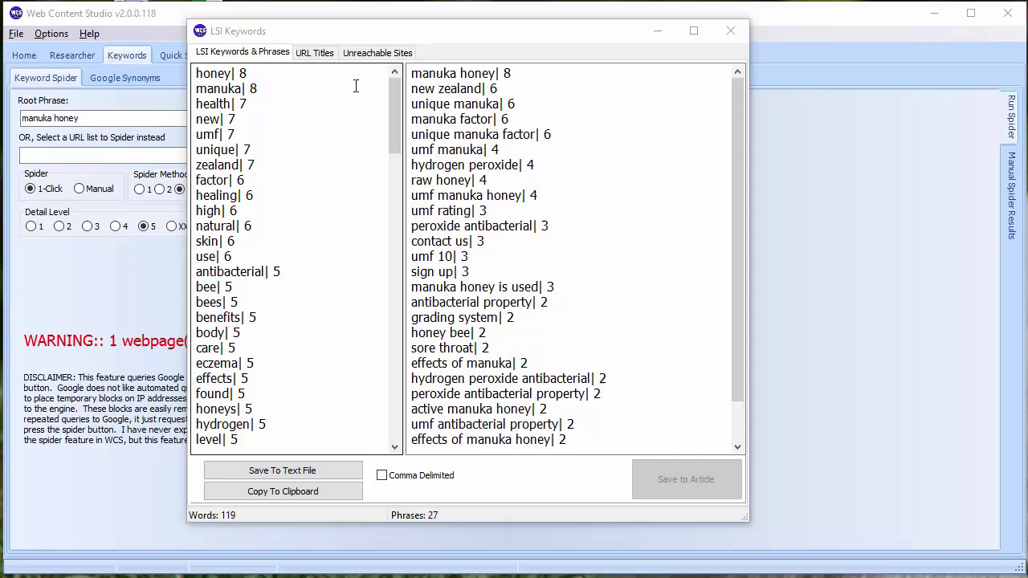
left_click_drag(394, 96, 399, 53)
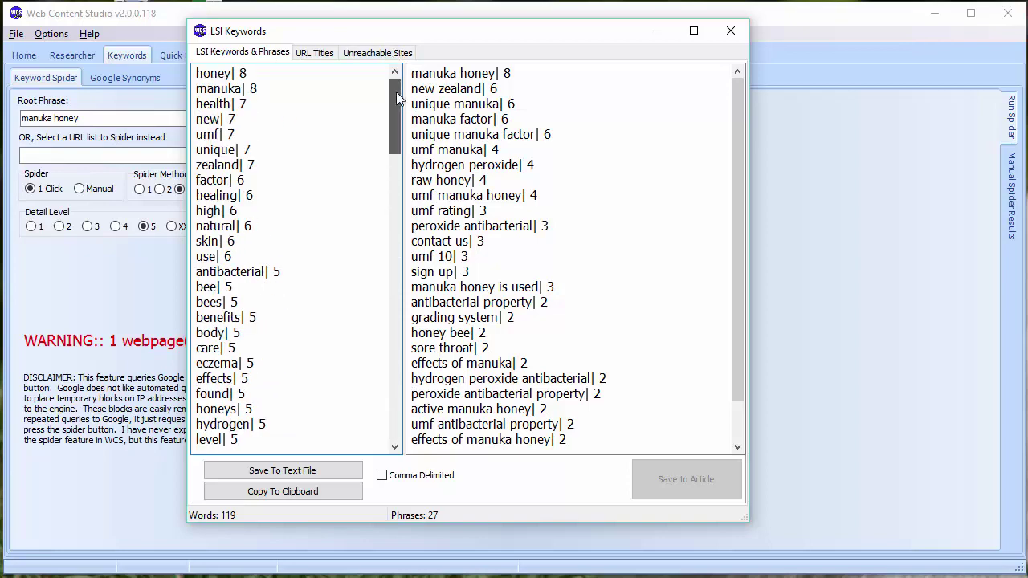
Delete the words from 'according' (count 4) to the end, keeping 33 words.
left_click_drag(396, 106, 396, 148)
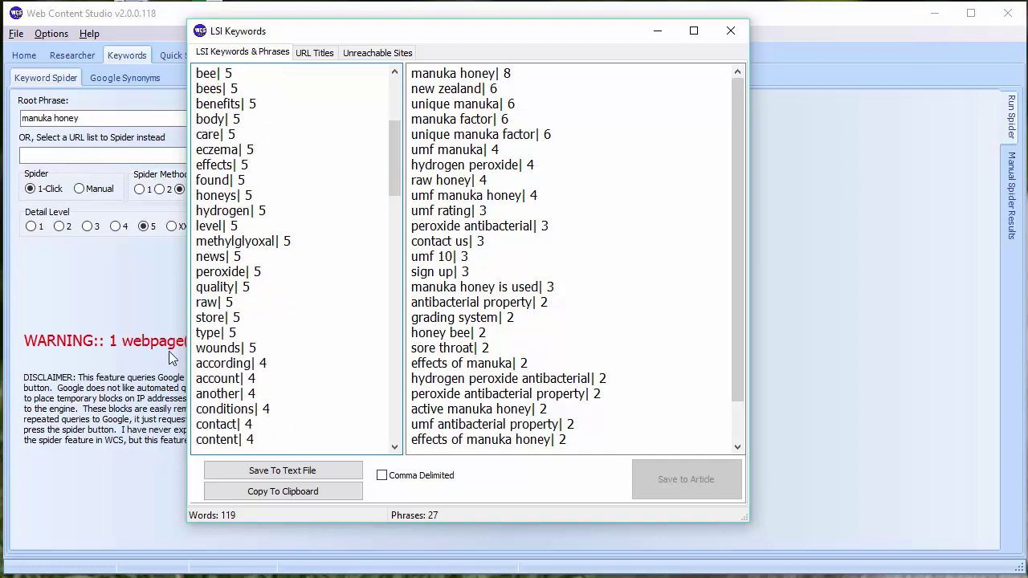
left_click_drag(197, 368, 197, 439)
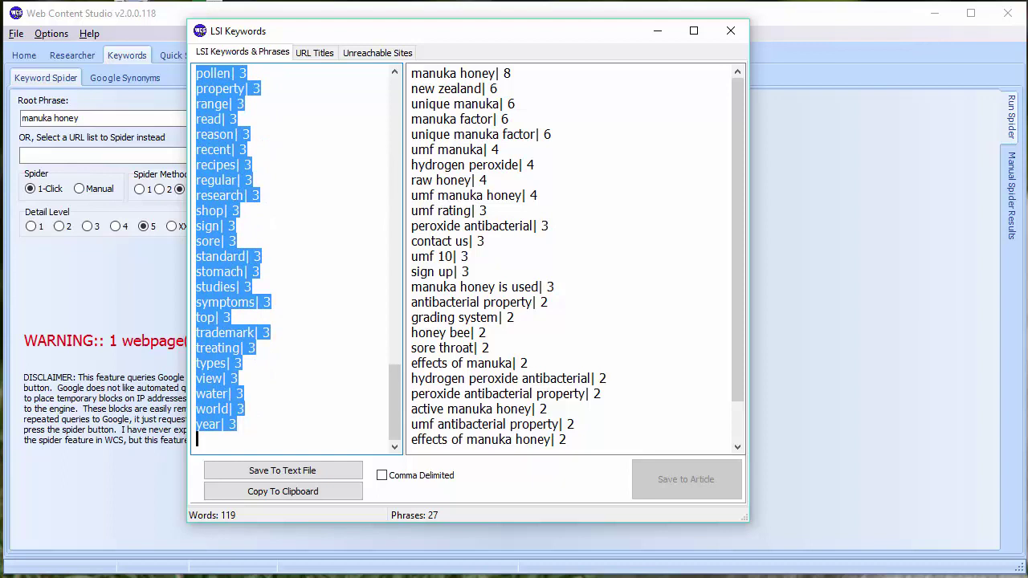
key("Delete")
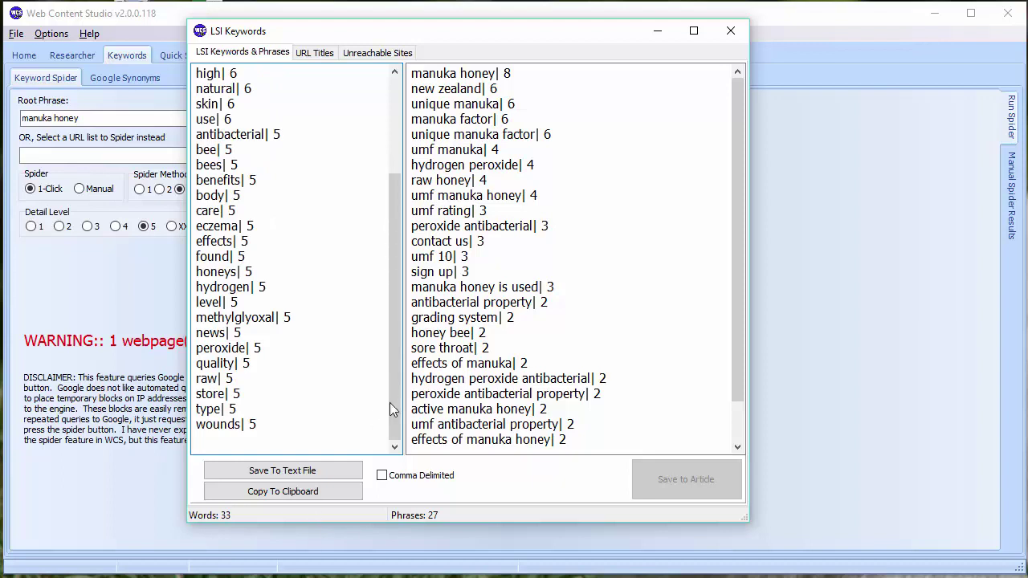
scroll(390, 406, "up", 3)
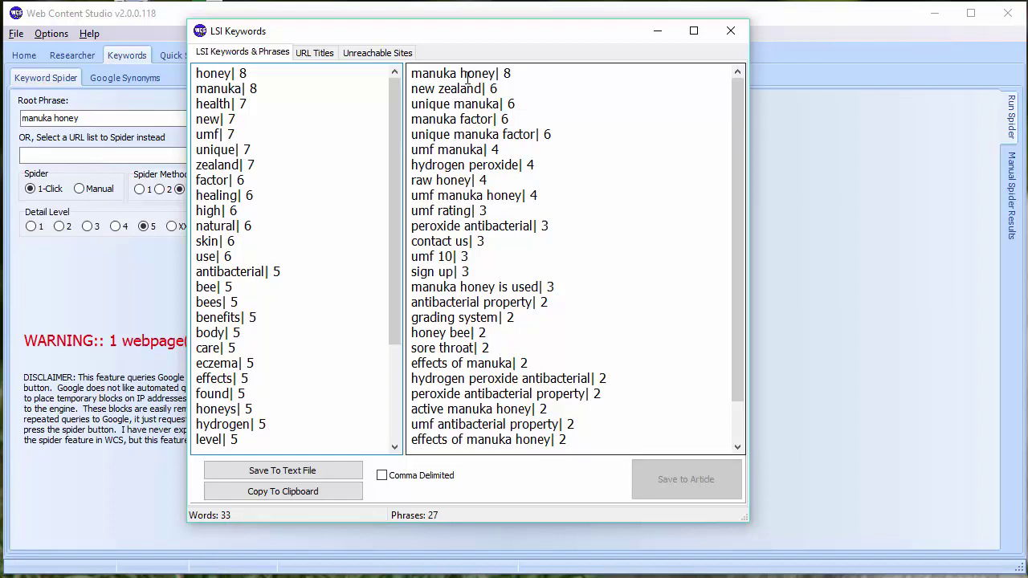
mouse_move(741, 89)
left_mouse_down()
mouse_move(745, 219)
mouse_move(761, 92)
left_mouse_up()
Delete the 'sign up' phrase so the list ends at 'found in the nectar'.
left_click_drag(486, 271, 328, 270)
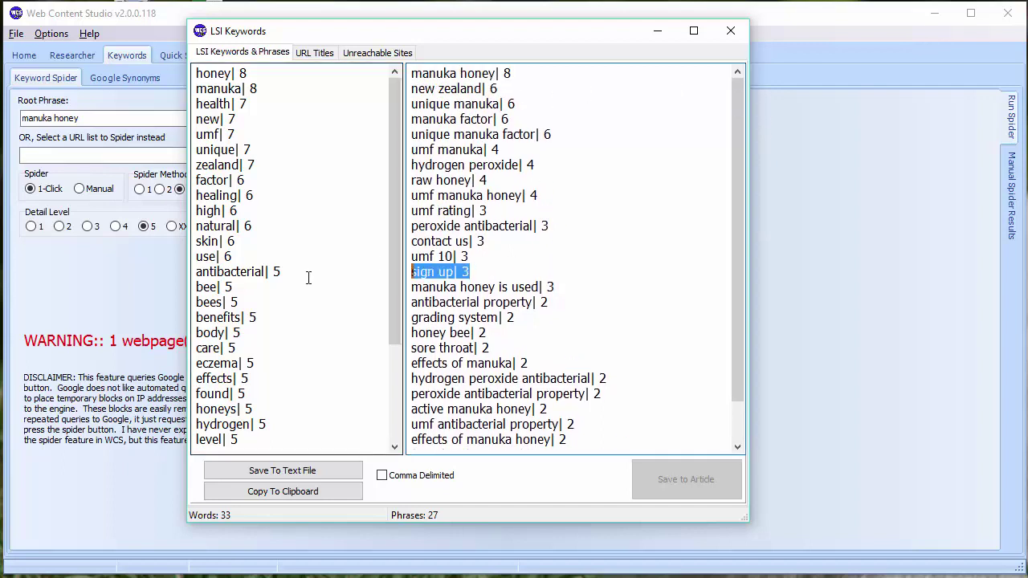
key("Delete")
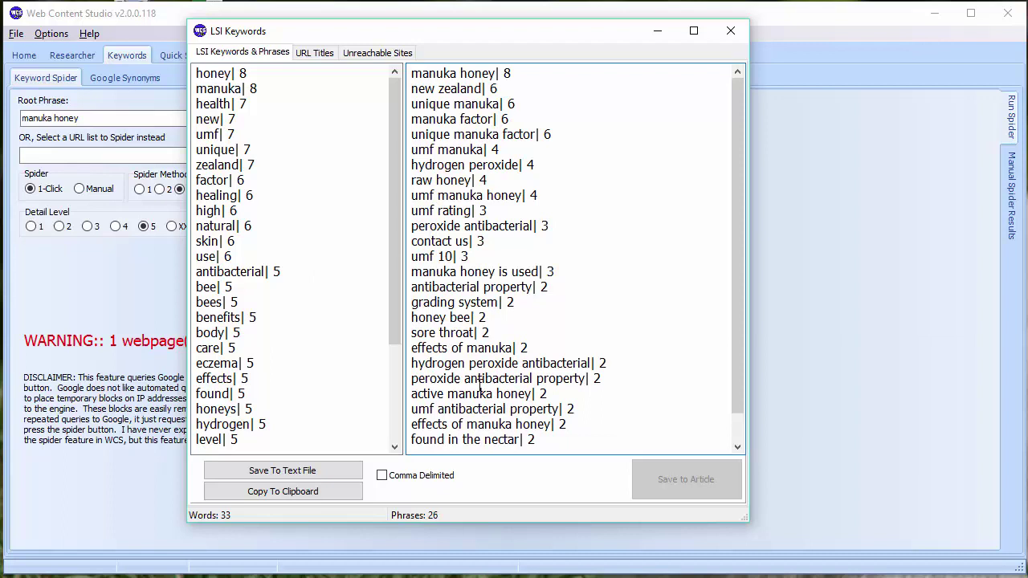
left_click_drag(531, 440, 519, 440)
left_click(535, 440)
left_click_drag(563, 409, 576, 410)
left_click(519, 409)
Inspect the 'umf antibacterial property' phrase, glance at URL Titles, and move the results window right.
left_click_drag(438, 409, 415, 409)
left_click_drag(407, 411, 444, 410)
left_click_drag(468, 410, 540, 410)
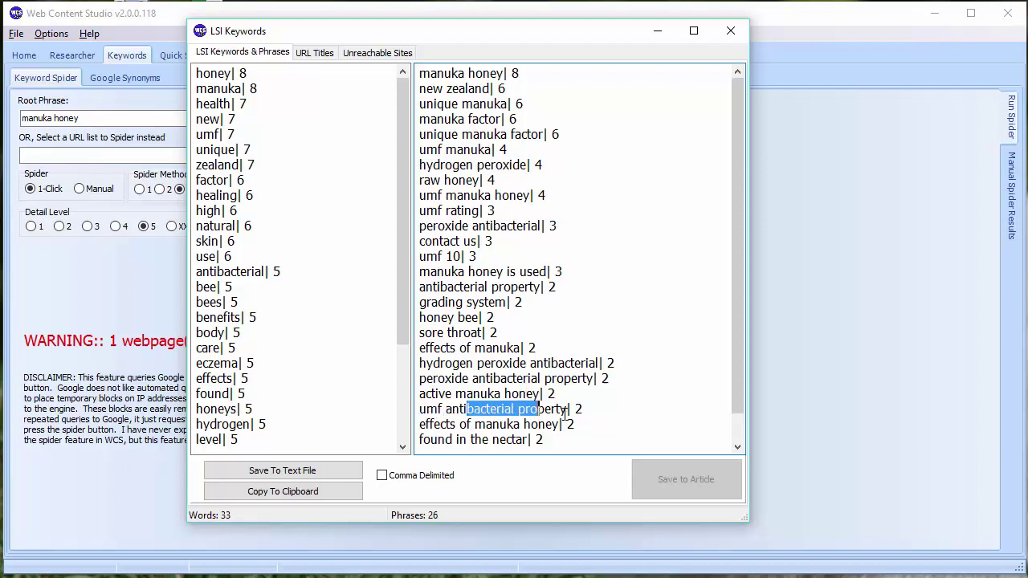
left_click(567, 410)
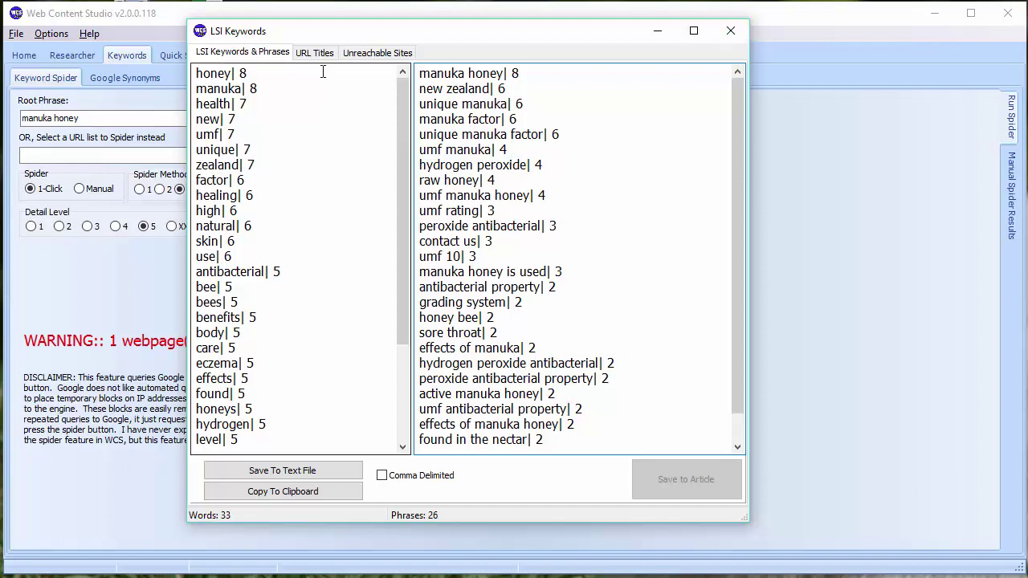
left_click(304, 53)
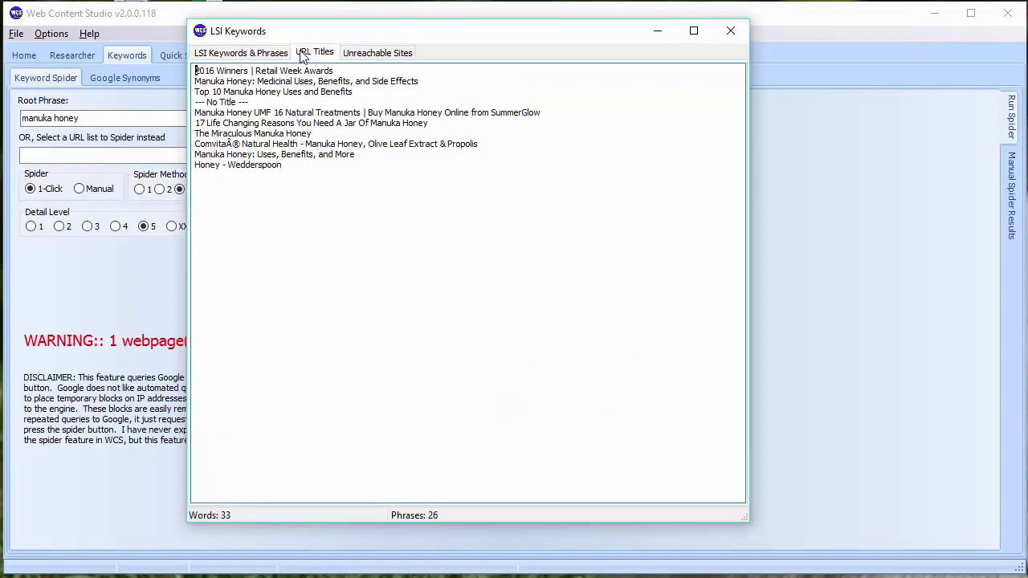
left_click(241, 53)
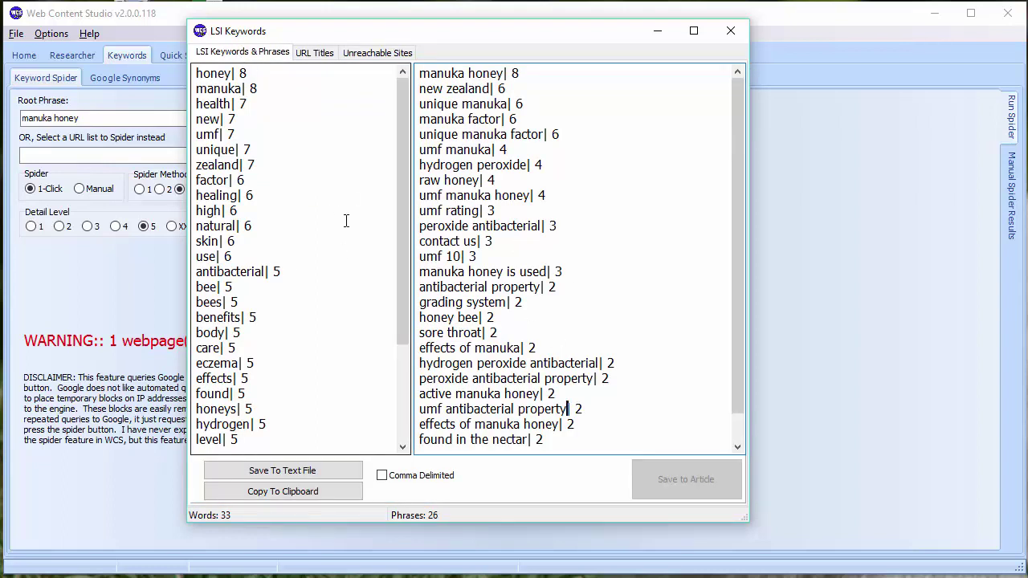
left_click_drag(582, 44, 778, 42)
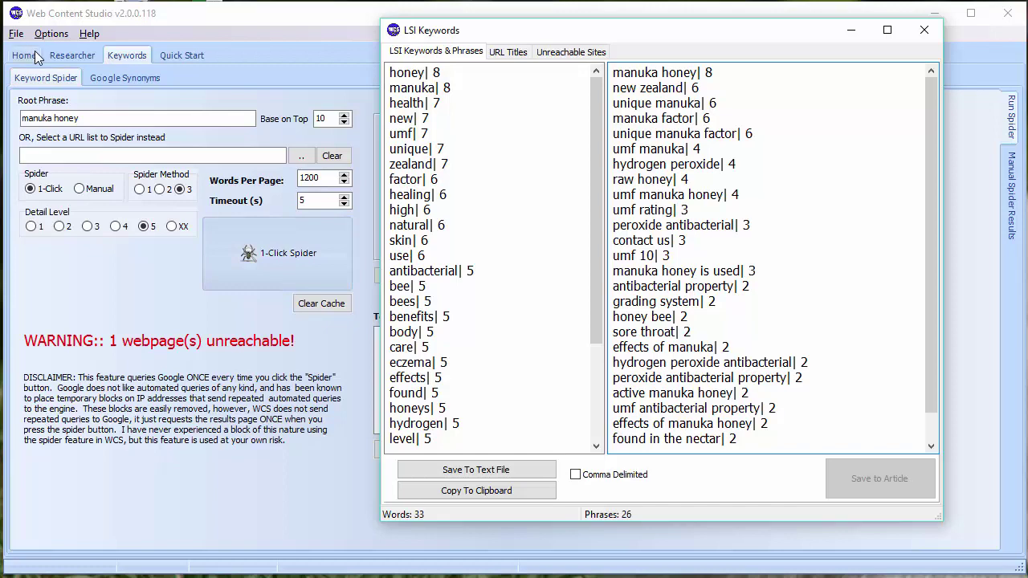
Start a new article in the 'test' project via File > New Article.
left_click_drag(493, 32, 504, 0)
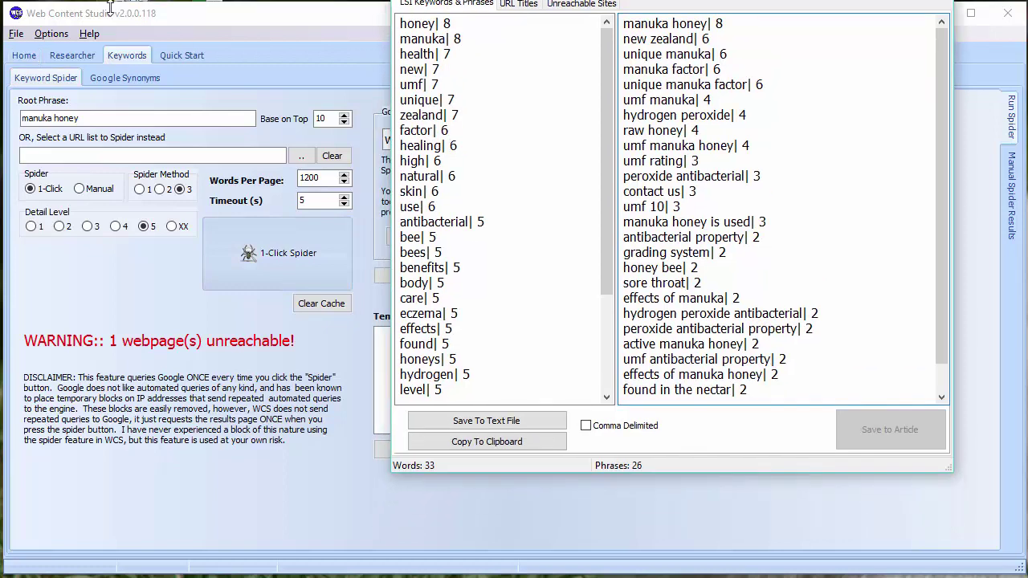
left_click(17, 35)
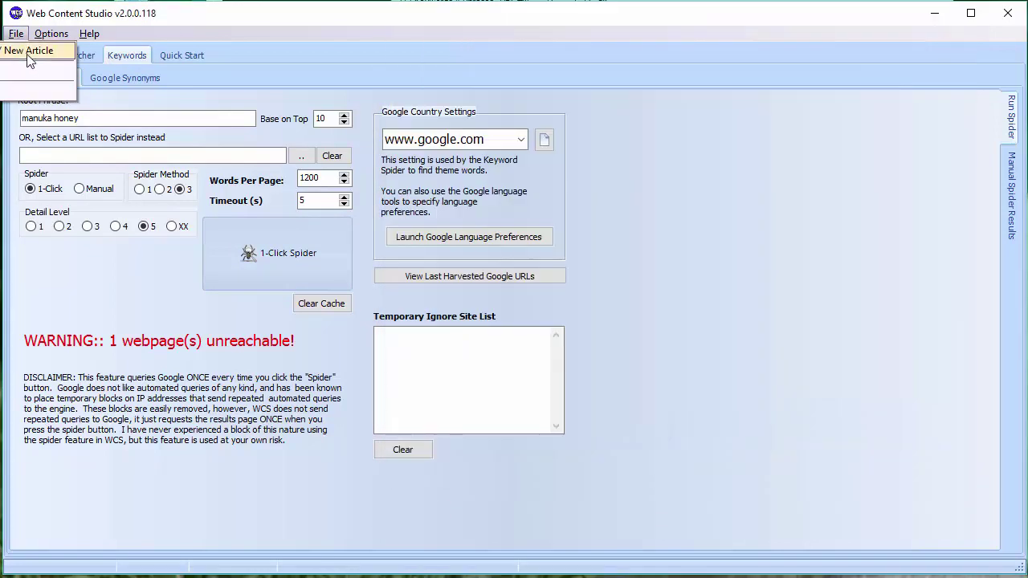
left_click(29, 54)
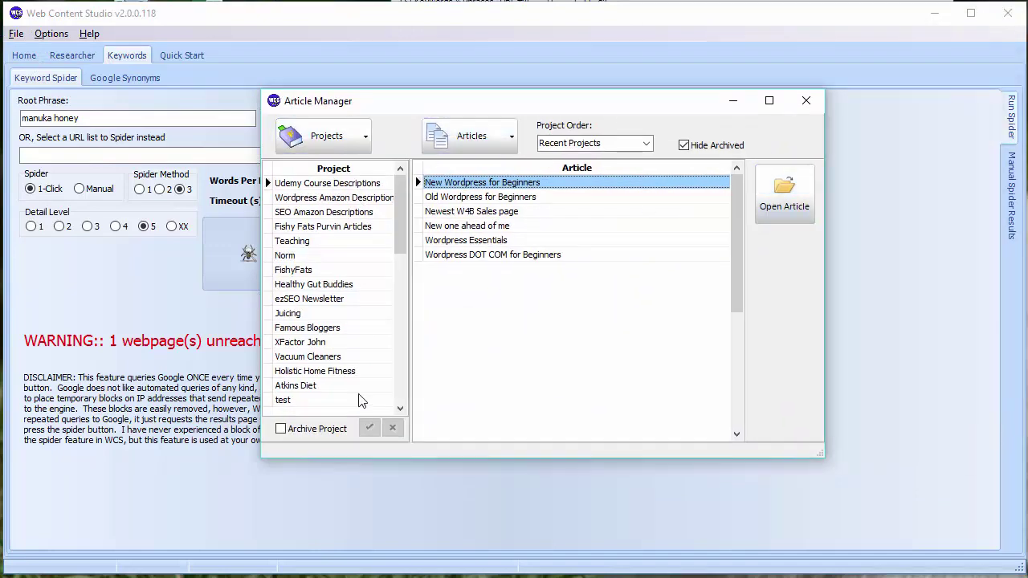
left_click(304, 400)
left_click(514, 138)
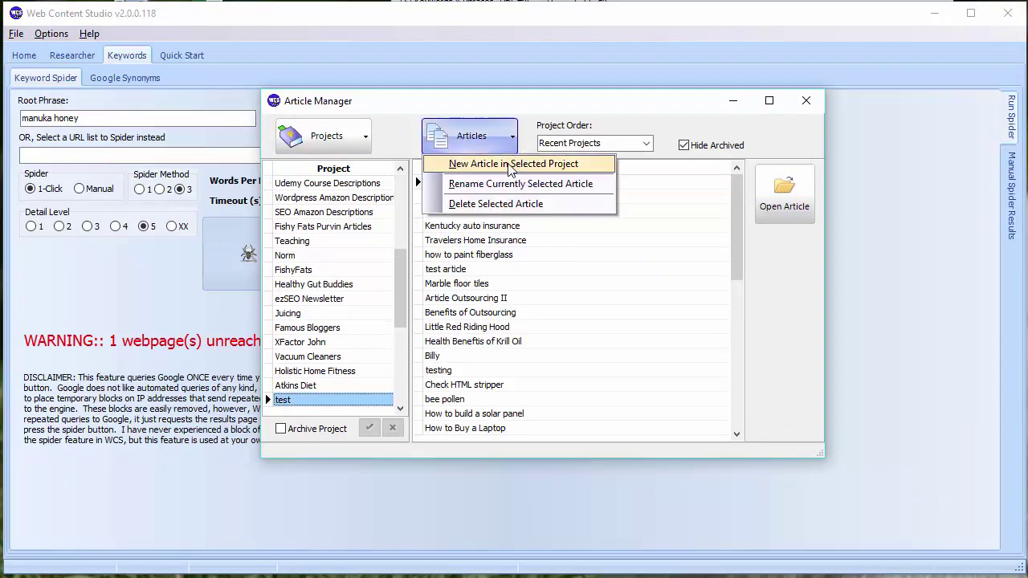
left_click(510, 165)
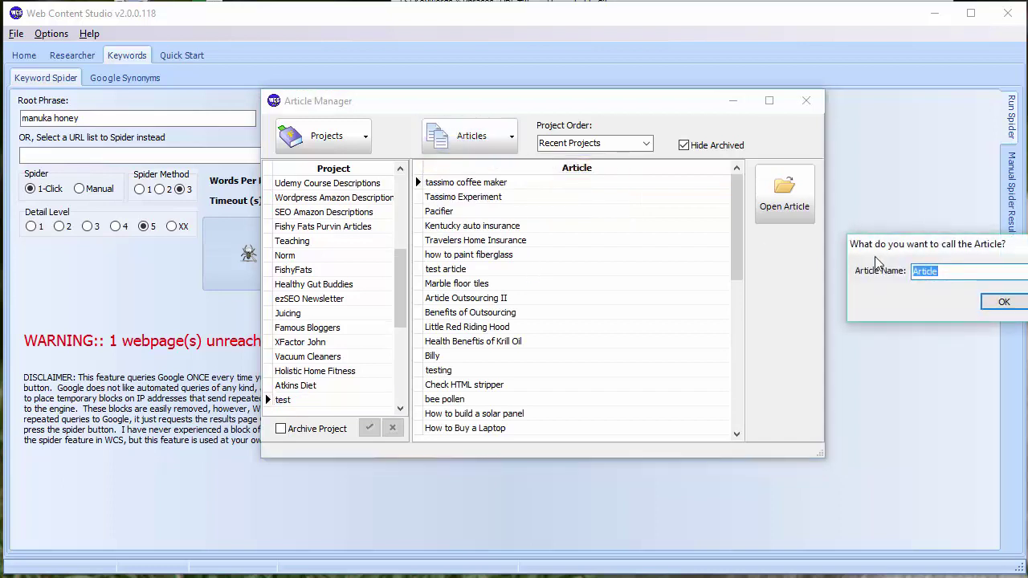
Name the article 'Manuka Honey', confirm it, and open it for editing.
left_click_drag(1012, 250, 605, 244)
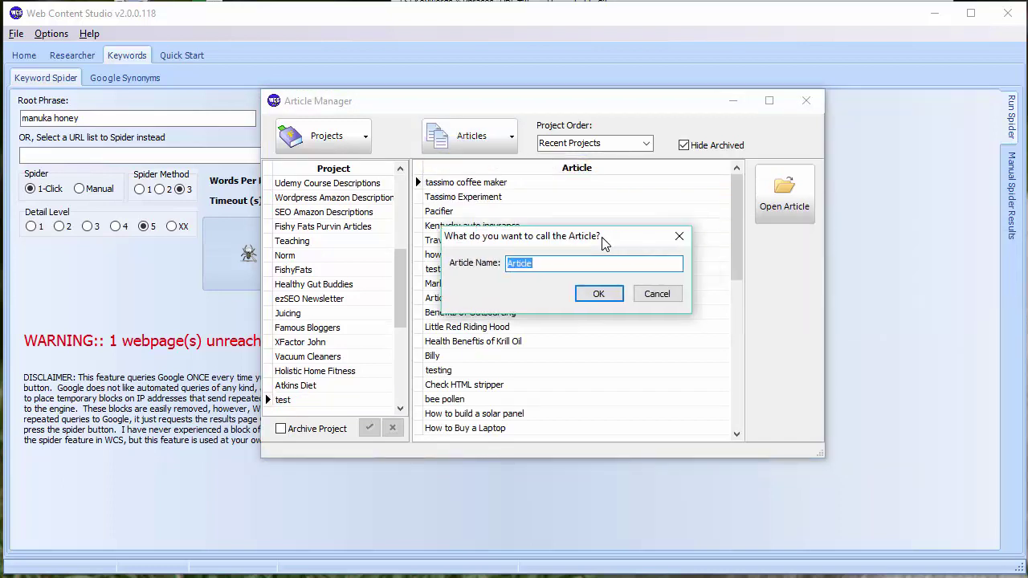
type("Manuka Honey")
left_click(613, 295)
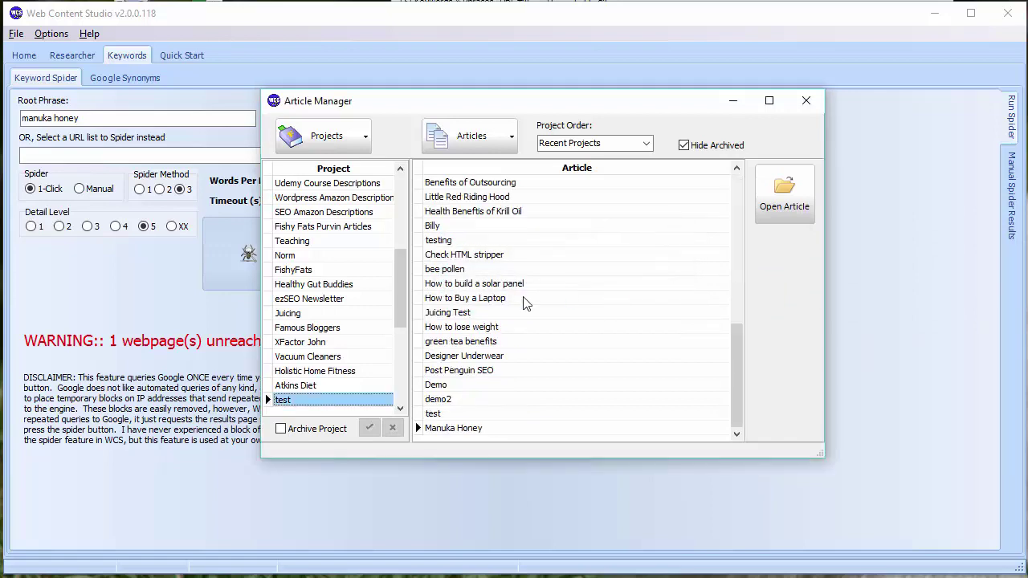
double_click(452, 429)
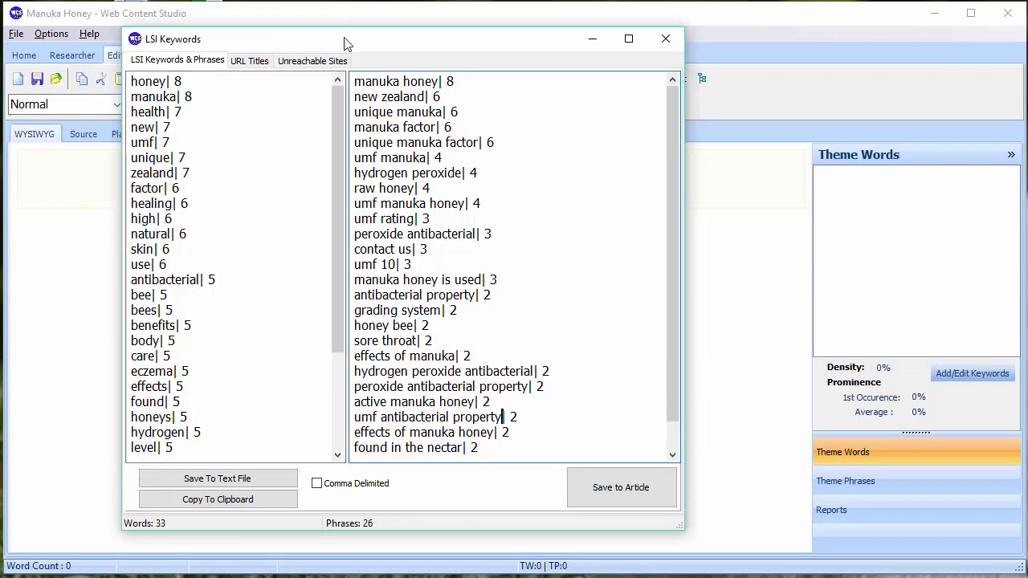
Export the 33 words and 26 phrases comma-delimited to file.txt.
left_click_drag(345, 38, 460, 44)
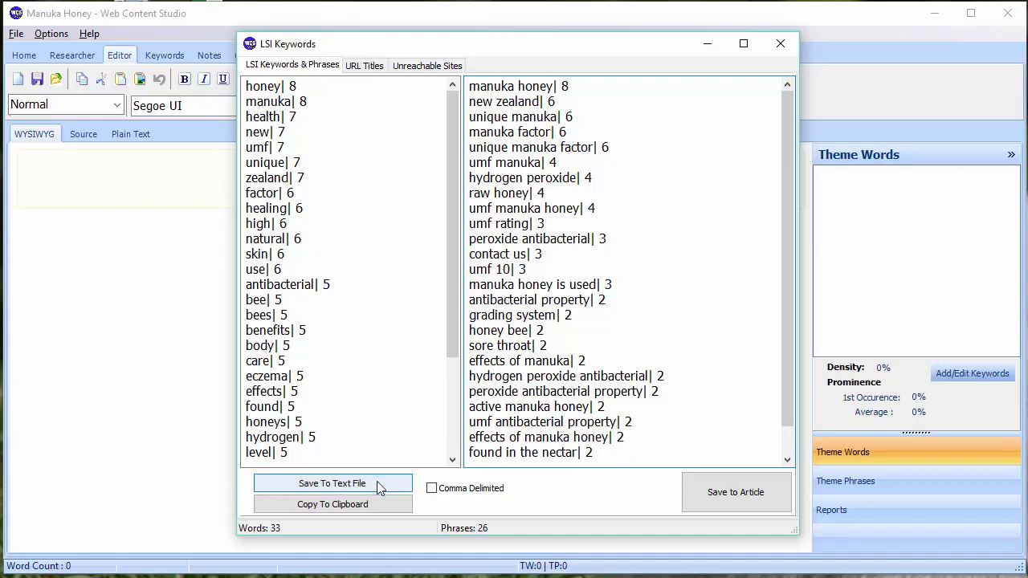
left_click(449, 488)
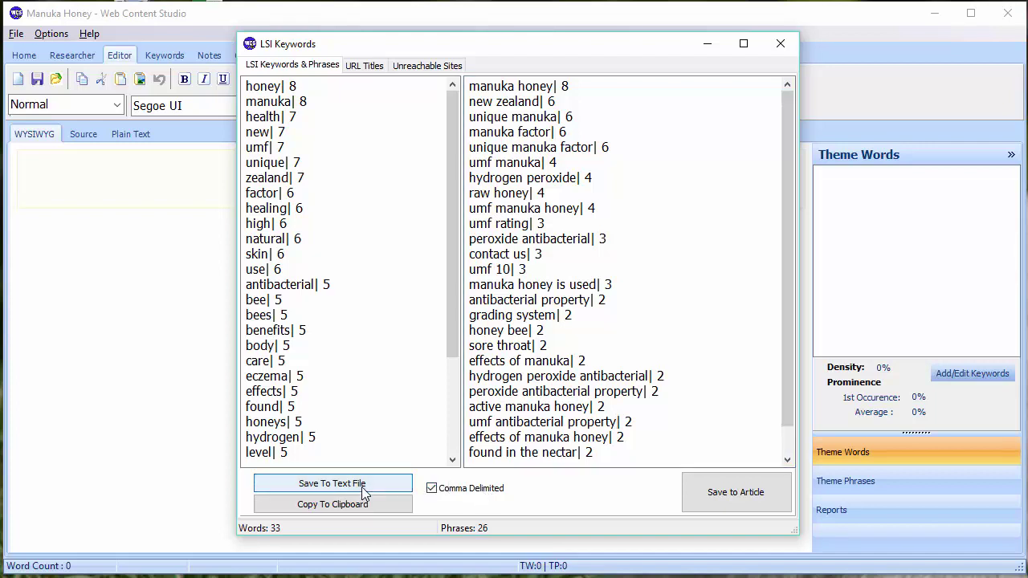
left_click(363, 490)
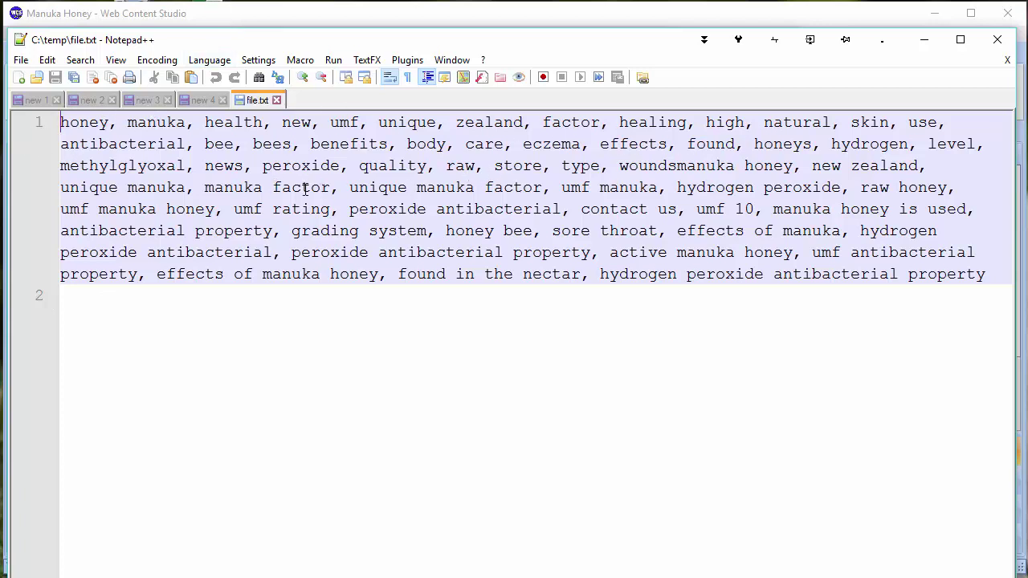
Copy the comma-separated keyword list to the clipboard and paste it into a new Notepad++ tab.
left_click_drag(288, 177, 996, 255)
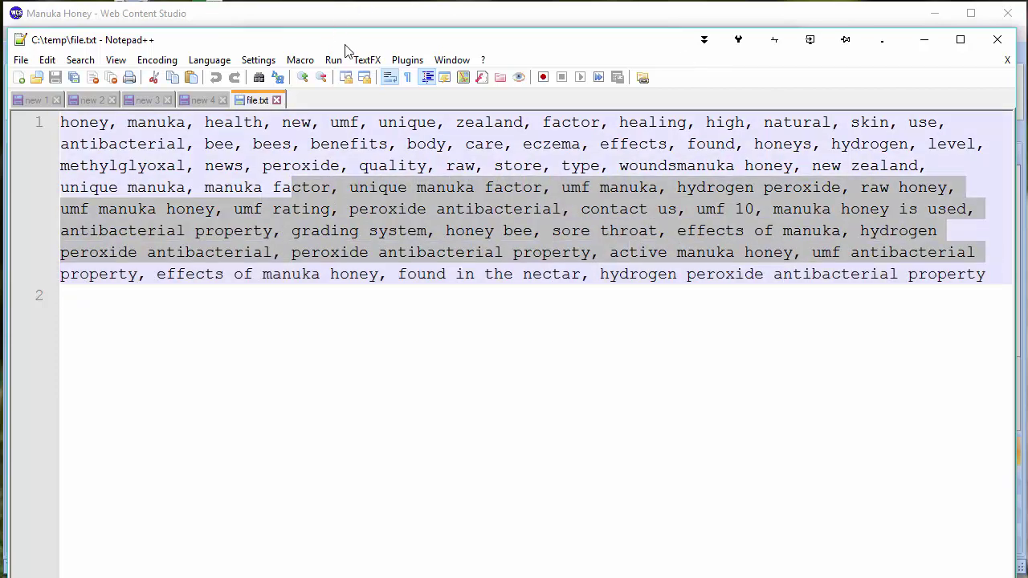
left_click_drag(349, 42, 1027, 2)
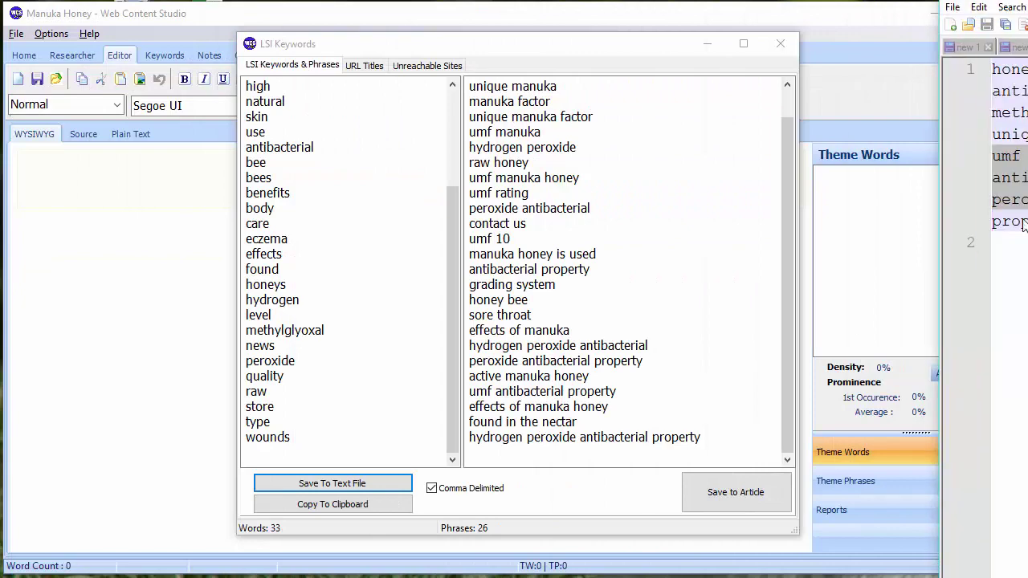
left_click(391, 505)
left_click(996, 16)
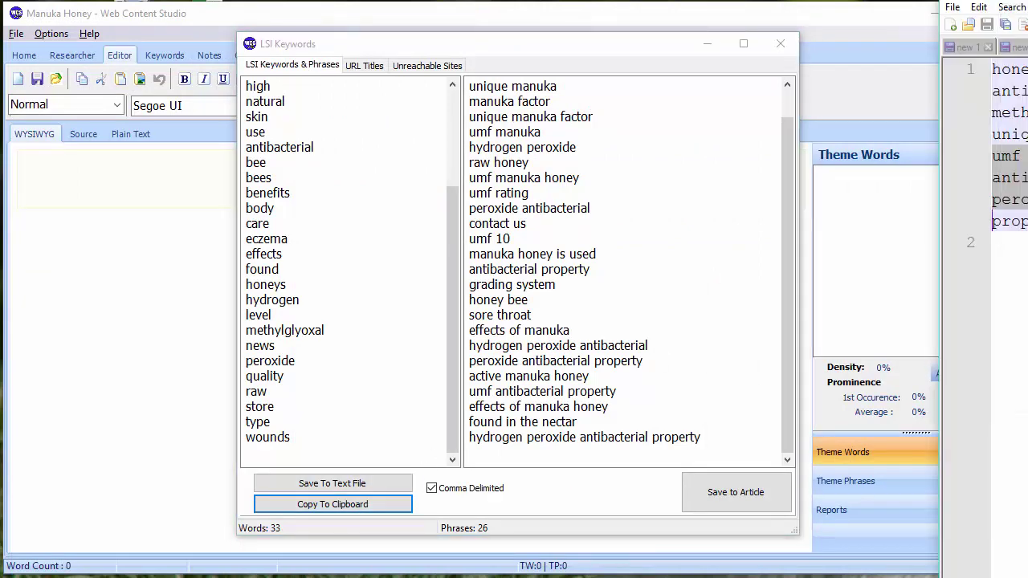
left_click_drag(997, 16, 201, 37)
left_click(3, 71)
right_click(263, 194)
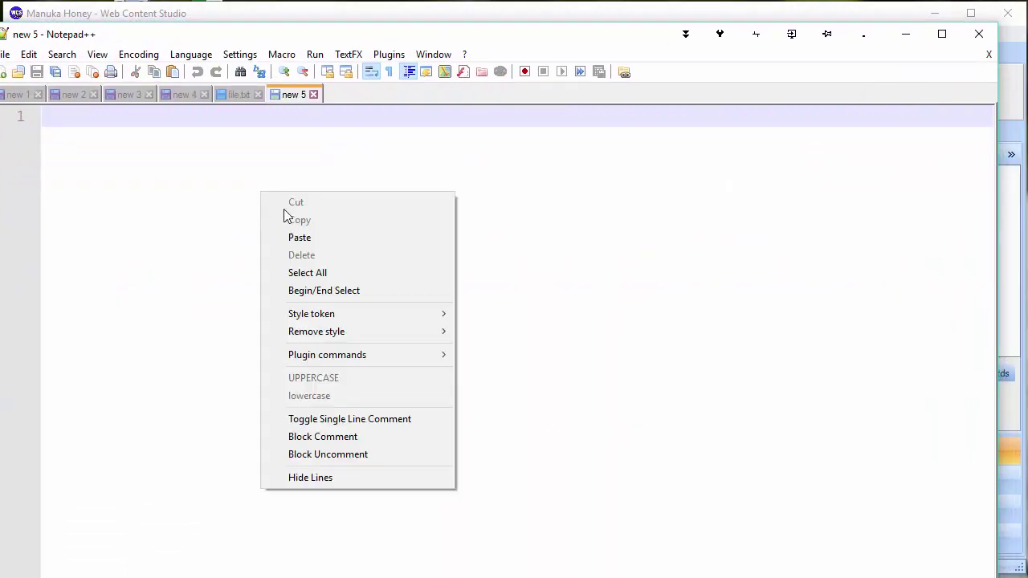
left_click(313, 237)
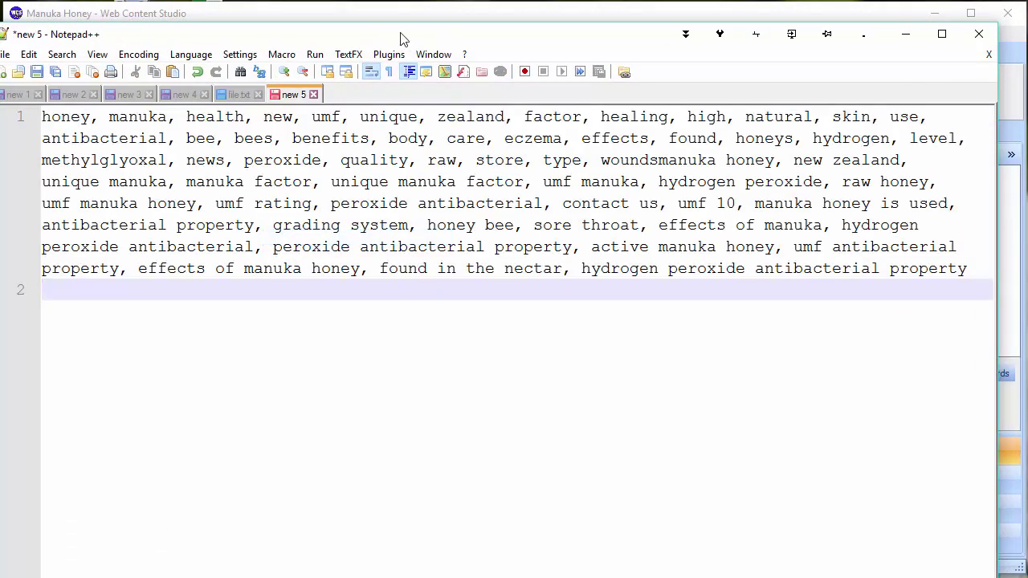
left_click_drag(402, 37, 1027, 37)
Replace the tab's comma list with the one-per-line list under THEME WORDS and THEME PHRASES.
left_click(432, 488)
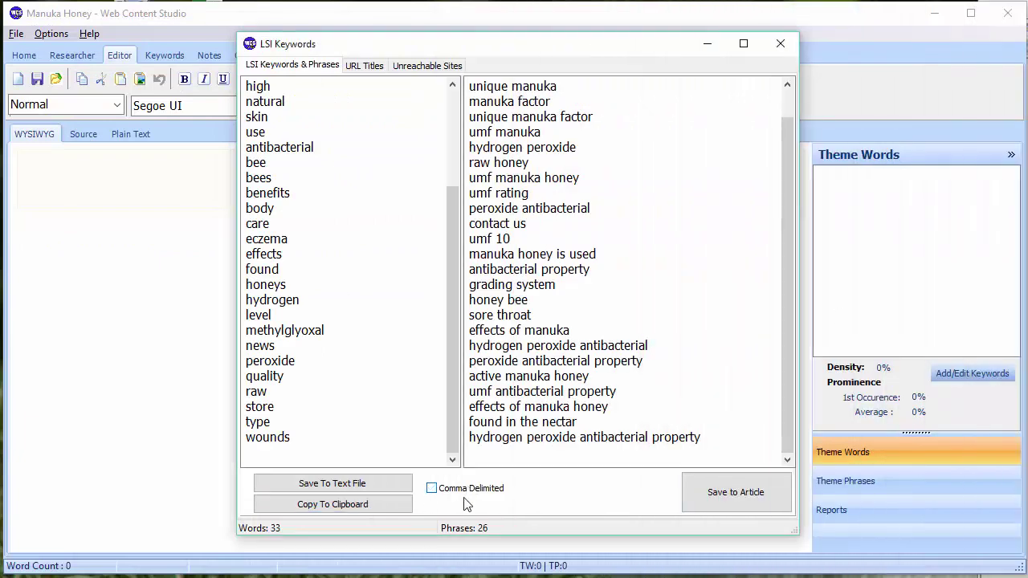
left_click(325, 506)
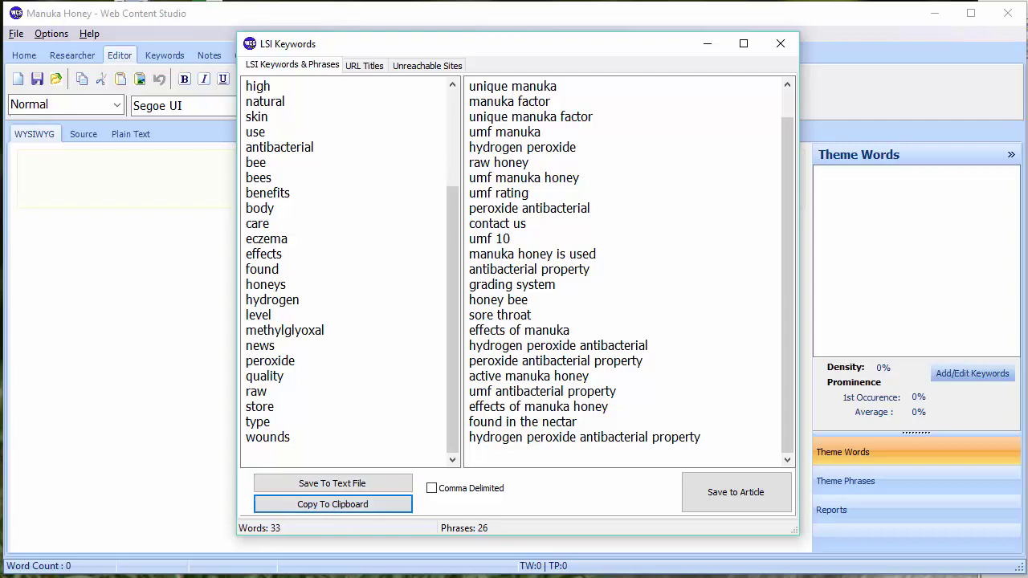
left_click_drag(1005, 11, 189, 33)
key("ctrl+a")
key("Delete")
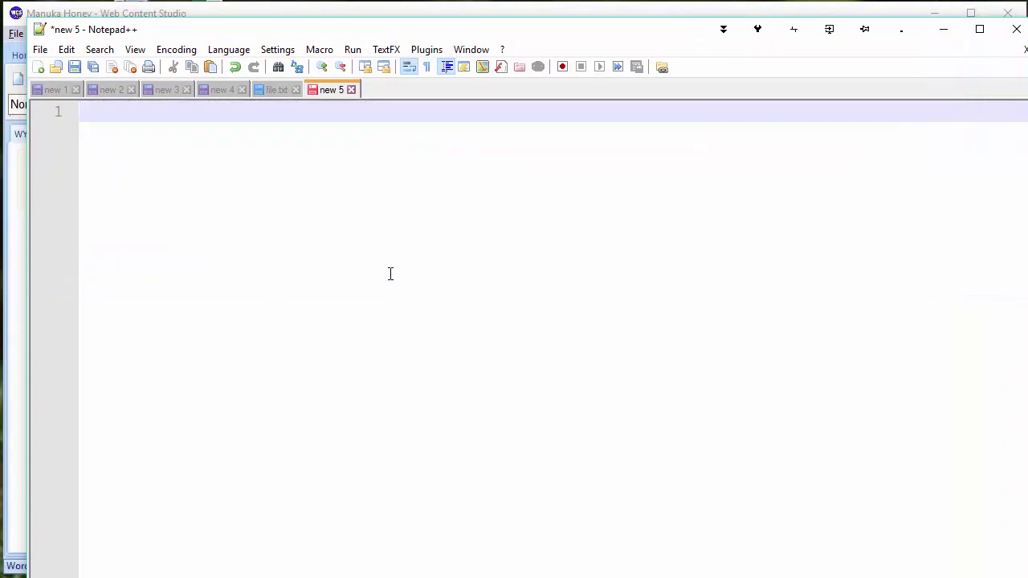
right_click(391, 274)
left_click(450, 321)
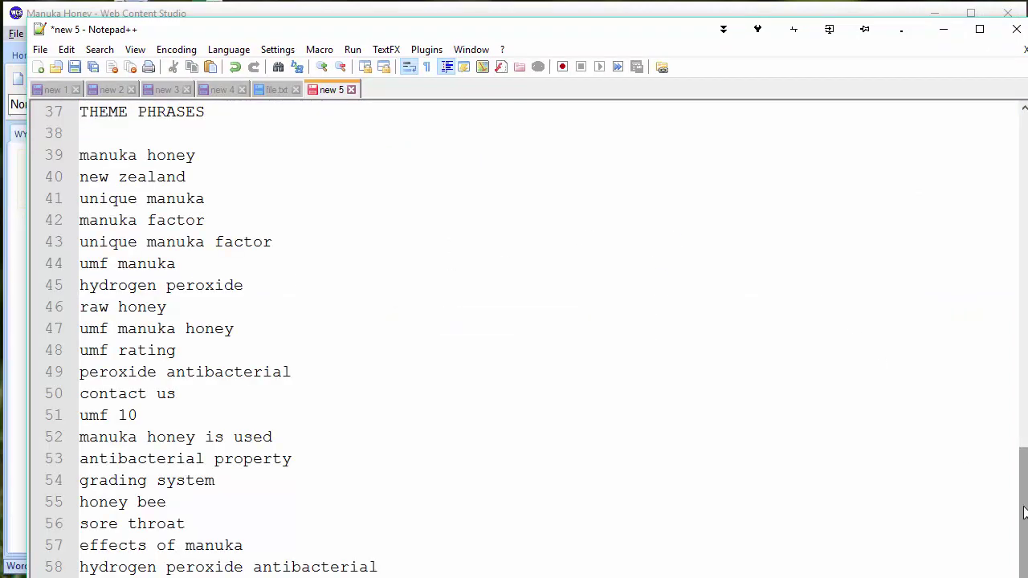
Scroll through the pasted word and phrase lists, then close Notepad++.
left_click_drag(1020, 507, 1020, 174)
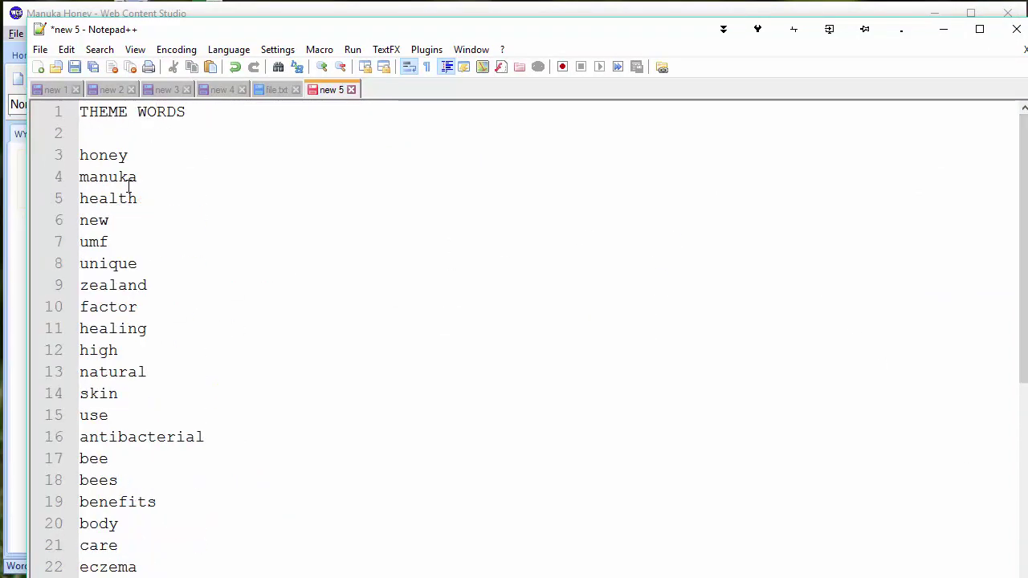
scroll(156, 223, "down", 9)
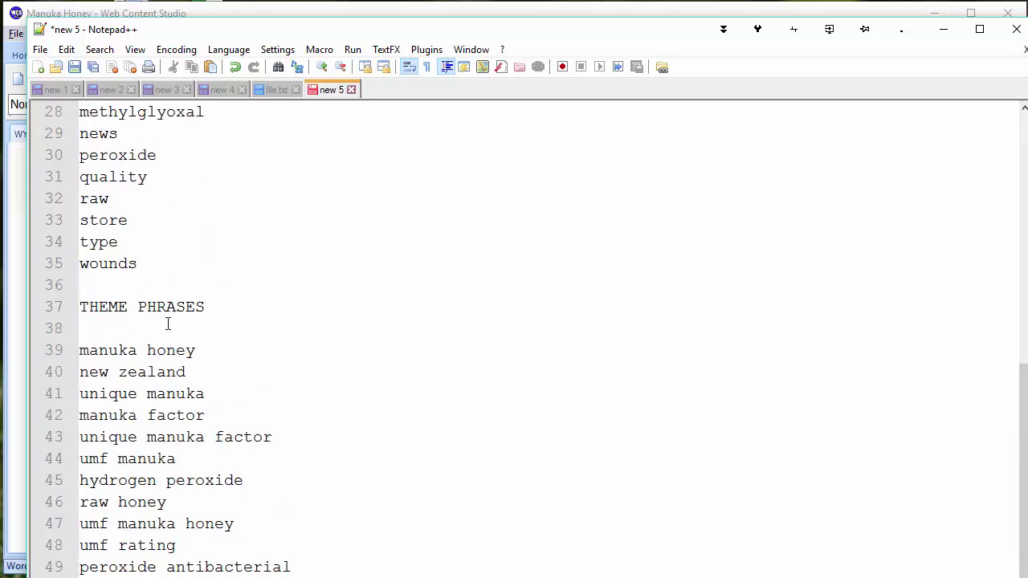
scroll(176, 378, "down", 3)
scroll(179, 386, "up", 6)
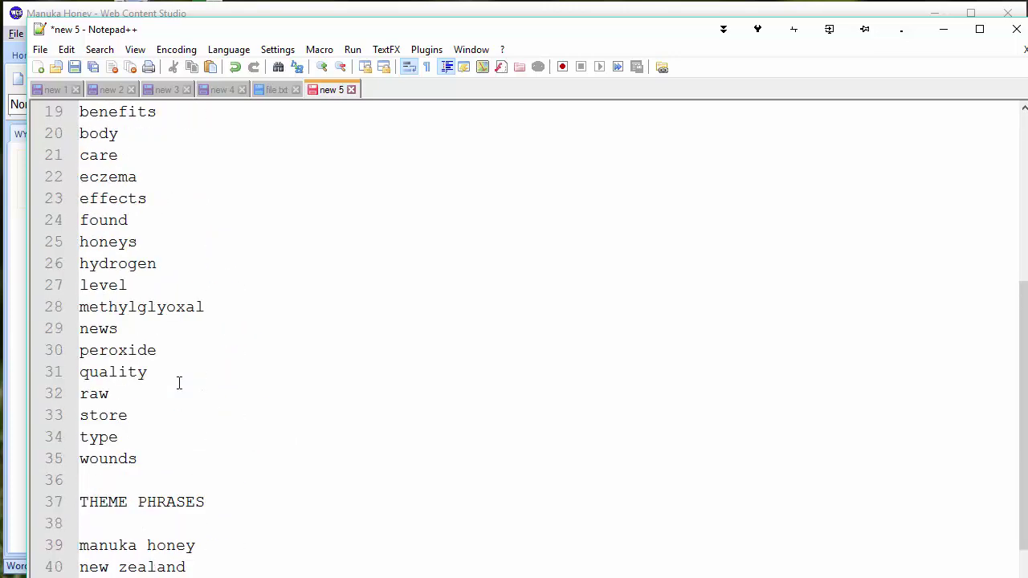
scroll(177, 386, "down", 5)
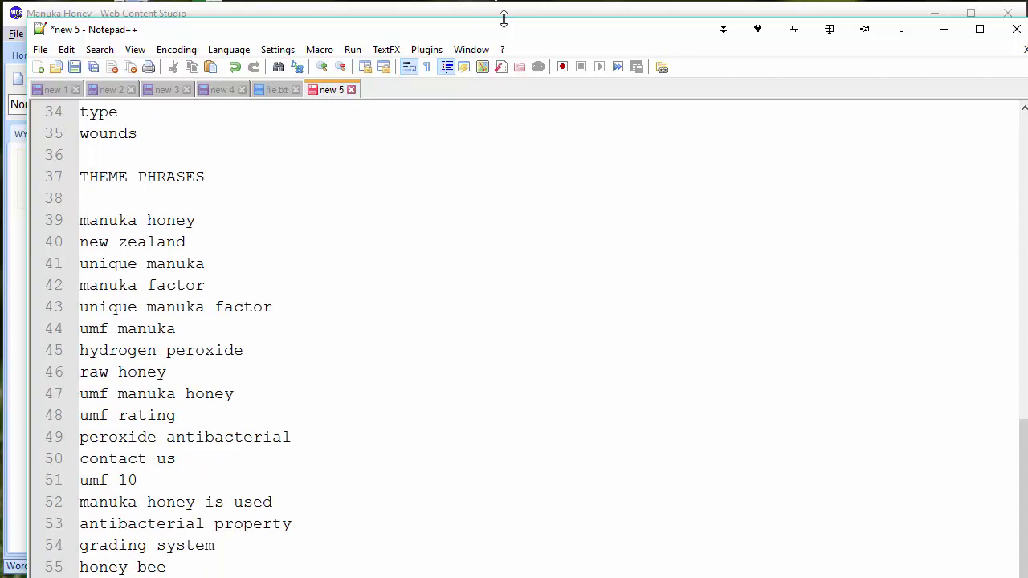
left_click(1014, 34)
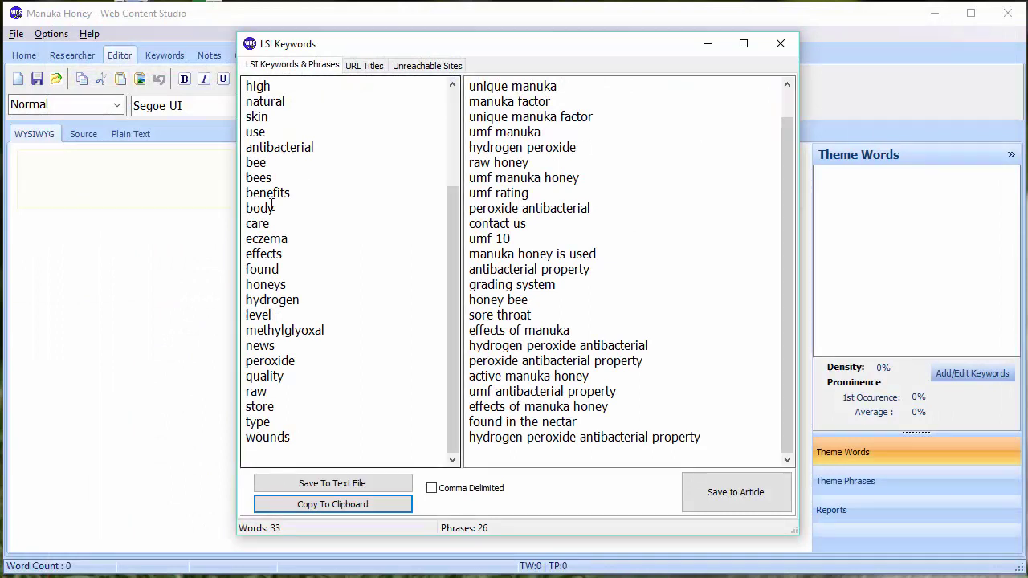
Save the 33 words and 26 phrases into the Manuka Honey article and check both Theme panels.
left_click(366, 504)
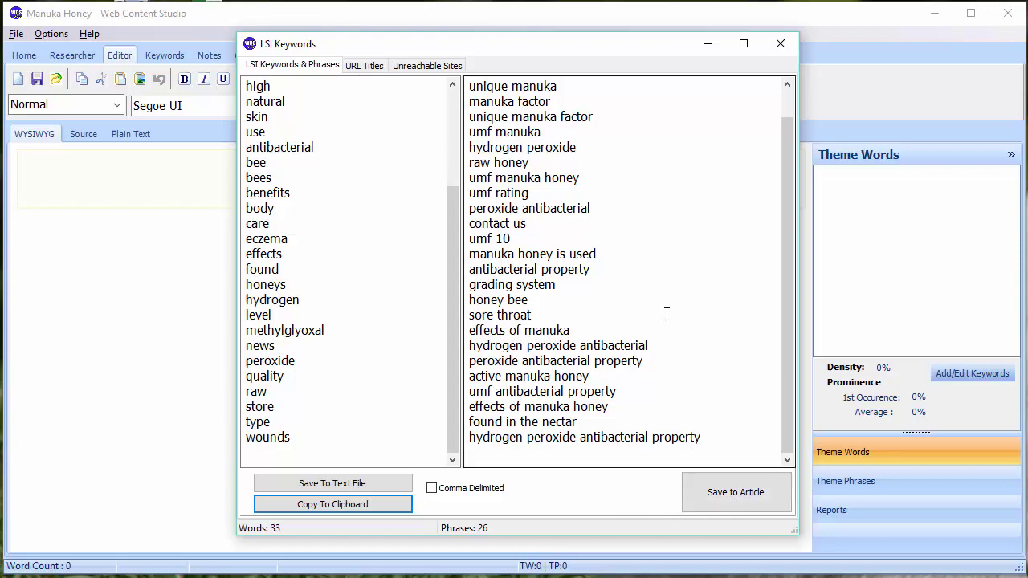
left_click(747, 490)
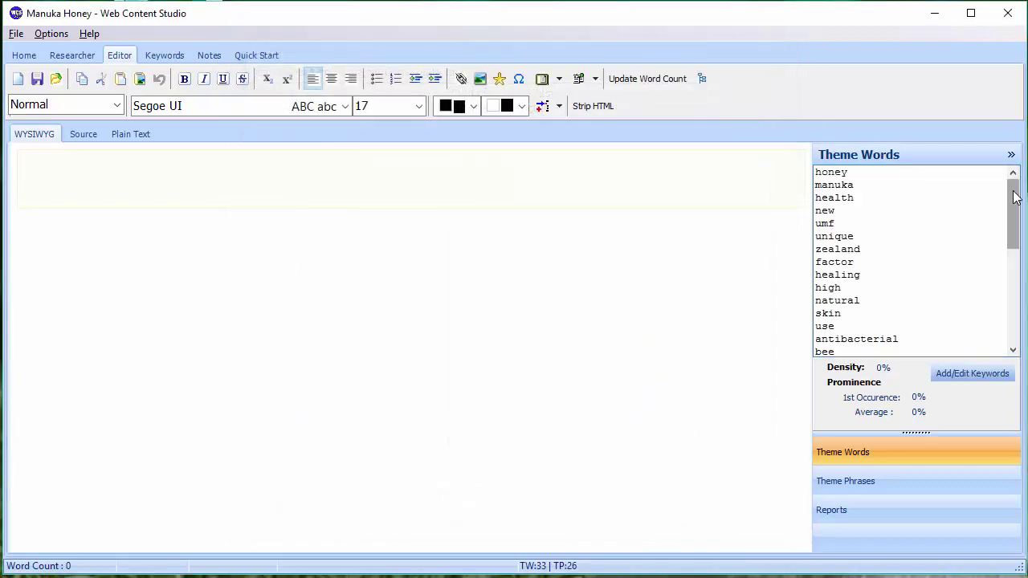
mouse_move(1014, 213)
left_mouse_down()
mouse_move(1014, 277)
mouse_move(1014, 197)
left_mouse_up()
left_click(906, 481)
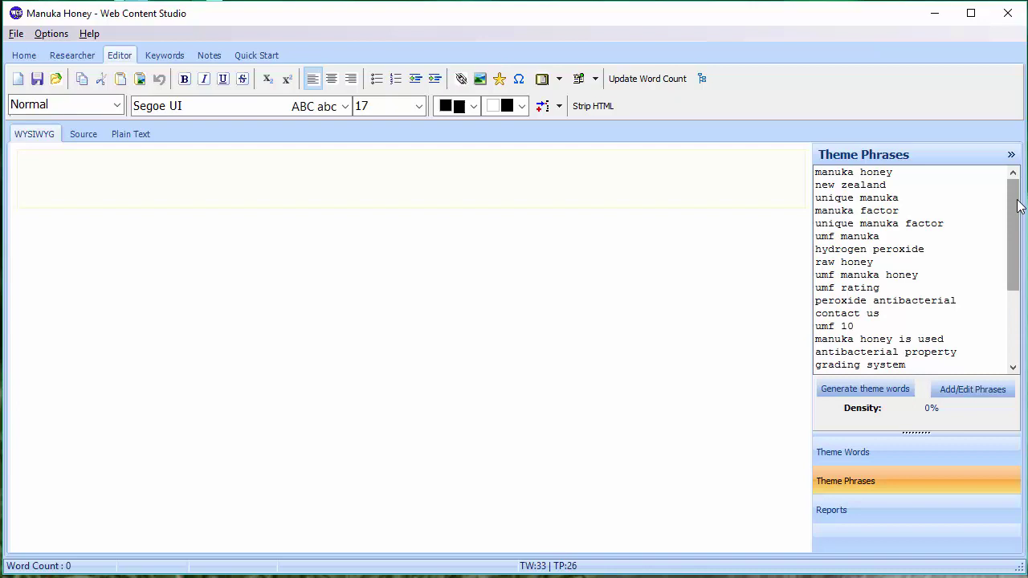
left_click(930, 452)
left_click_drag(1014, 197, 1022, 117)
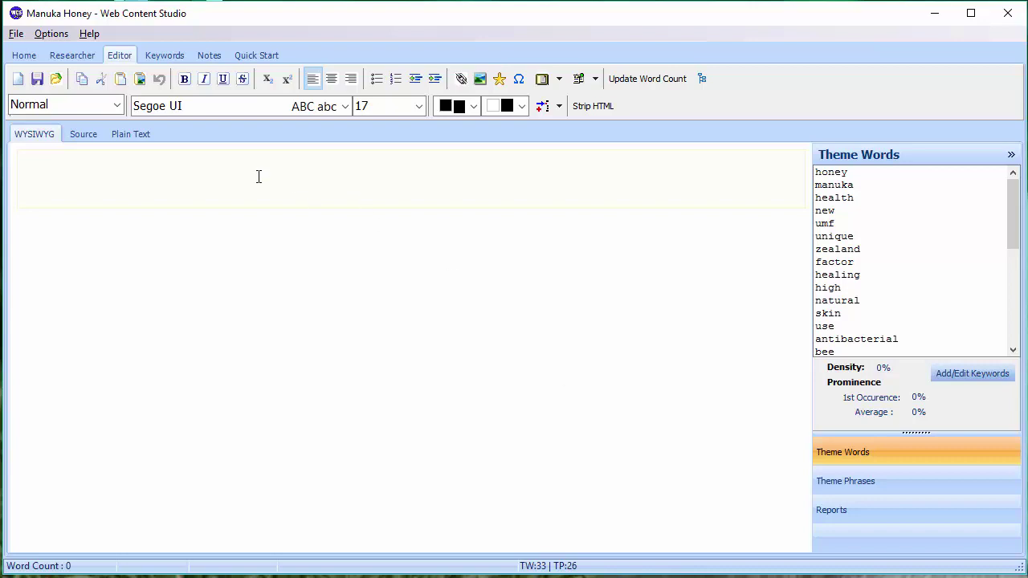
On the Keyword Spider page, keep 1-Click spidering and set Detail Level to 4.
left_click(163, 54)
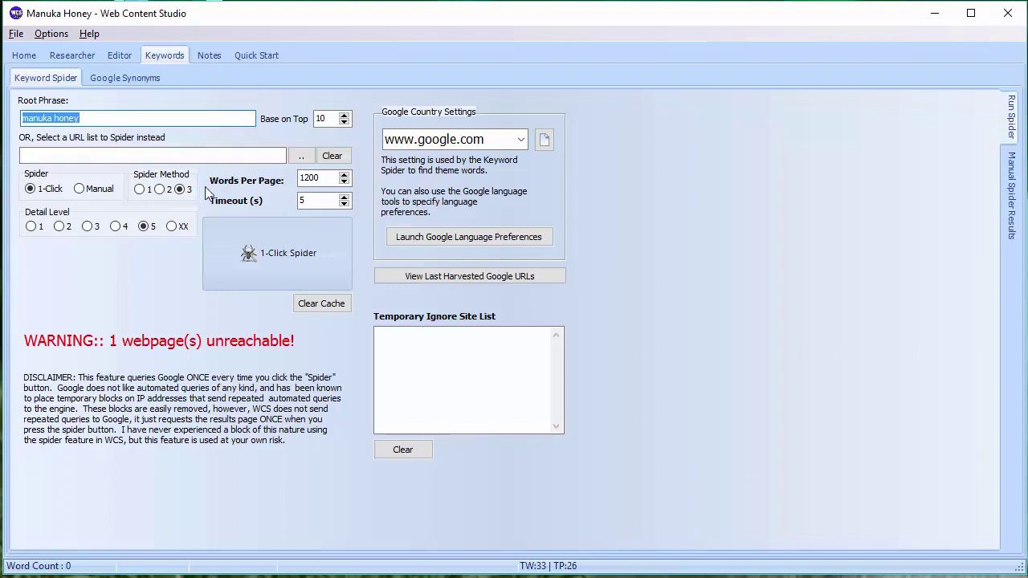
left_click(100, 192)
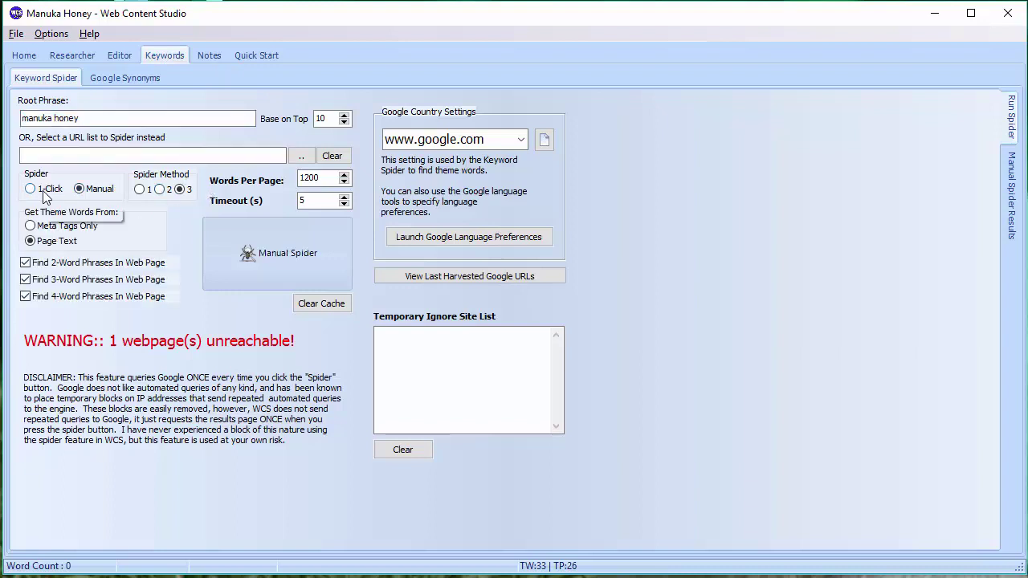
left_click(45, 190)
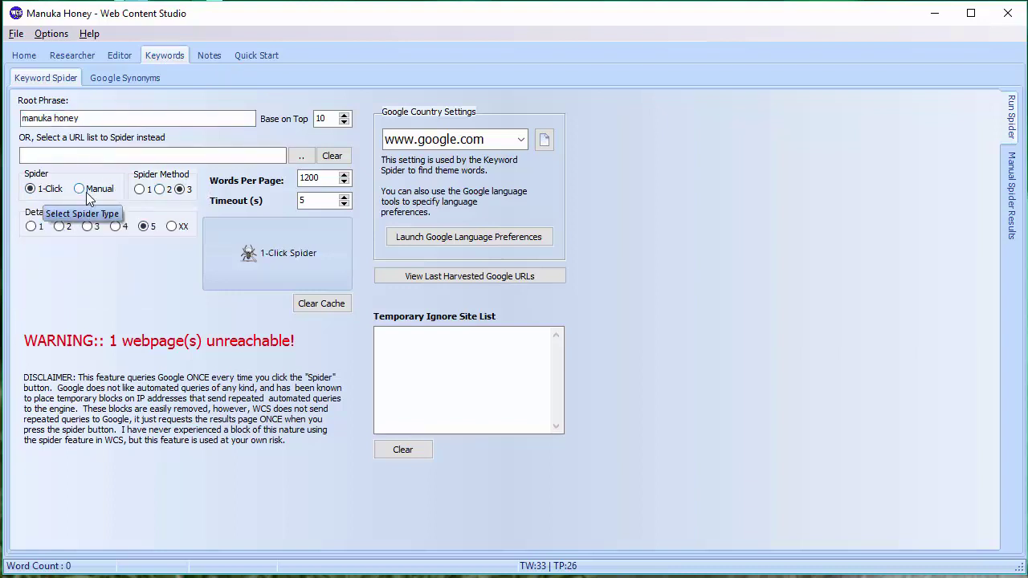
left_click(83, 190)
left_click(33, 190)
left_click(82, 189)
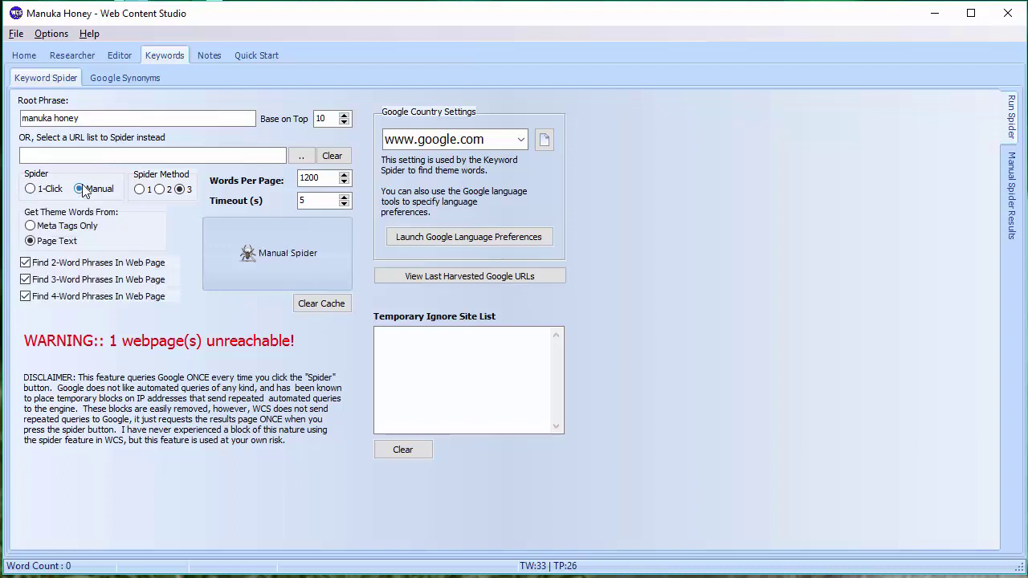
left_click(32, 190)
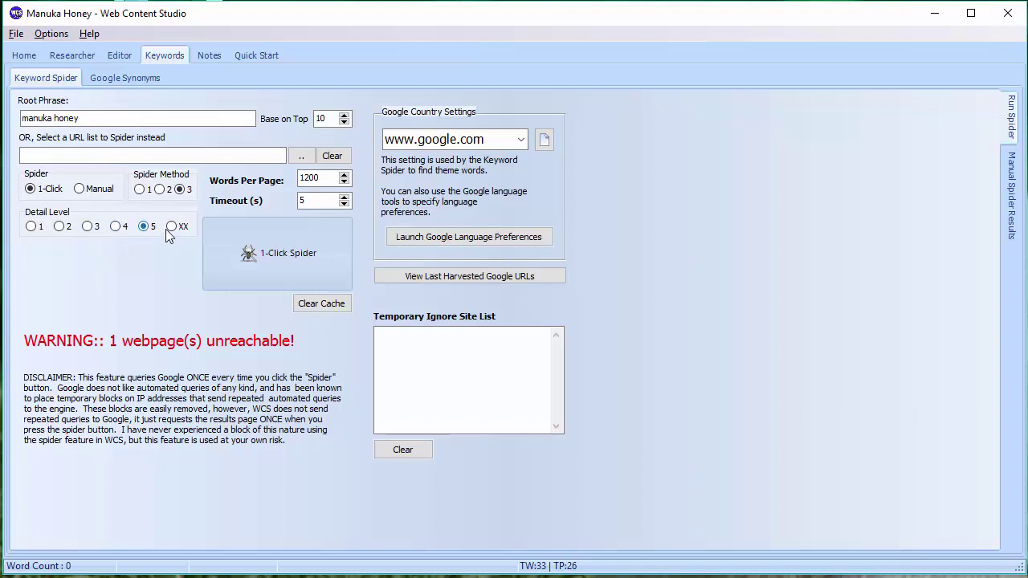
left_click(88, 227)
left_click(116, 228)
Compare the notes' theme-word counts: 28, 72, 310 and 729 for Settings 1, 3, 5 and XX.
key("alt+Tab")
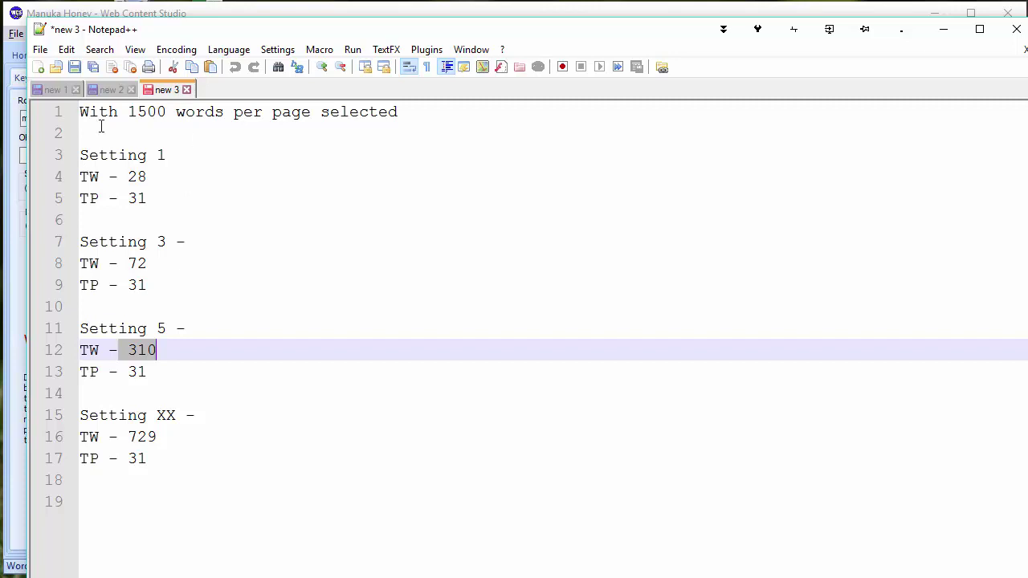
left_click_drag(80, 175, 163, 169)
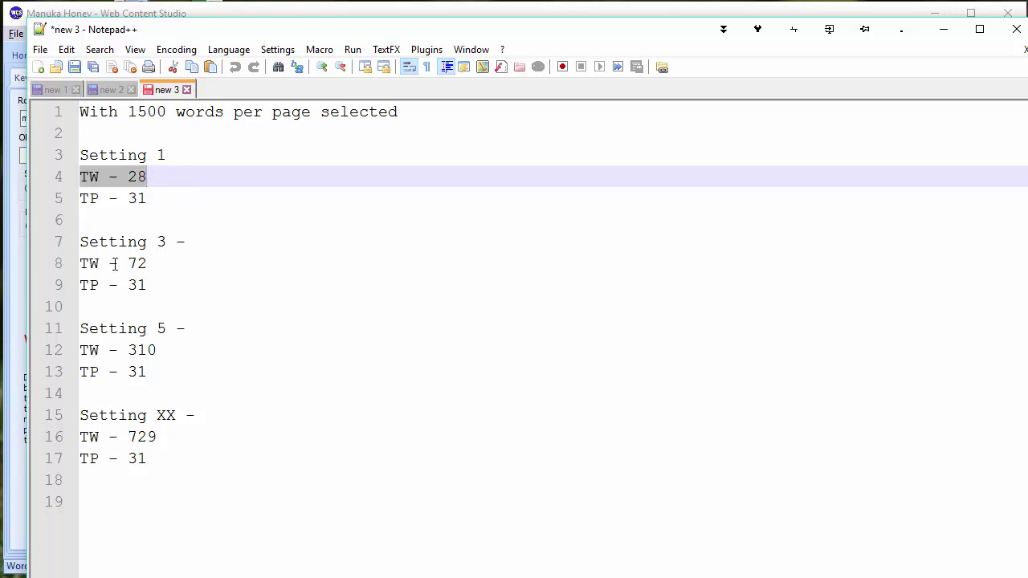
left_click_drag(129, 264, 150, 263)
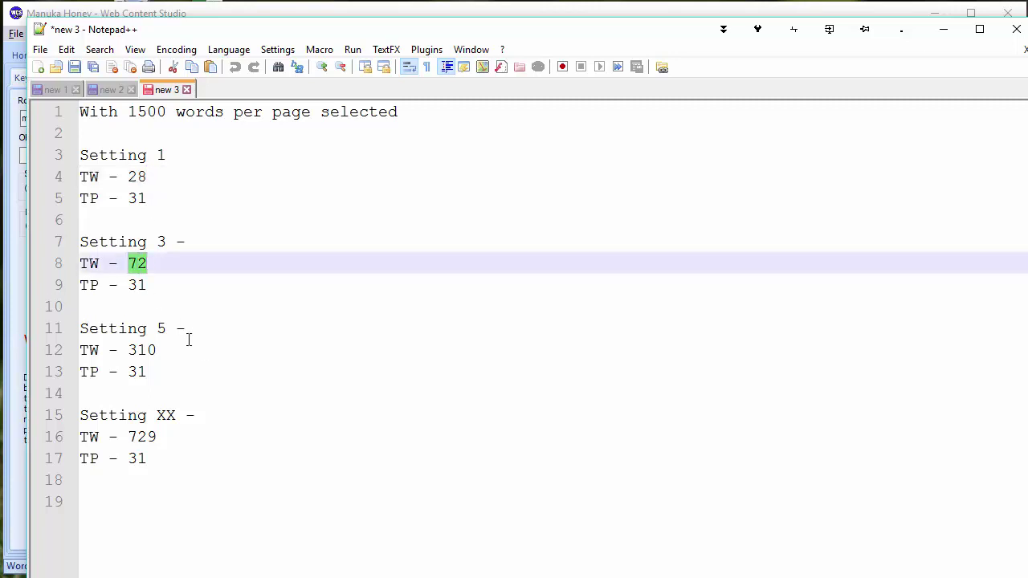
left_click_drag(126, 350, 155, 349)
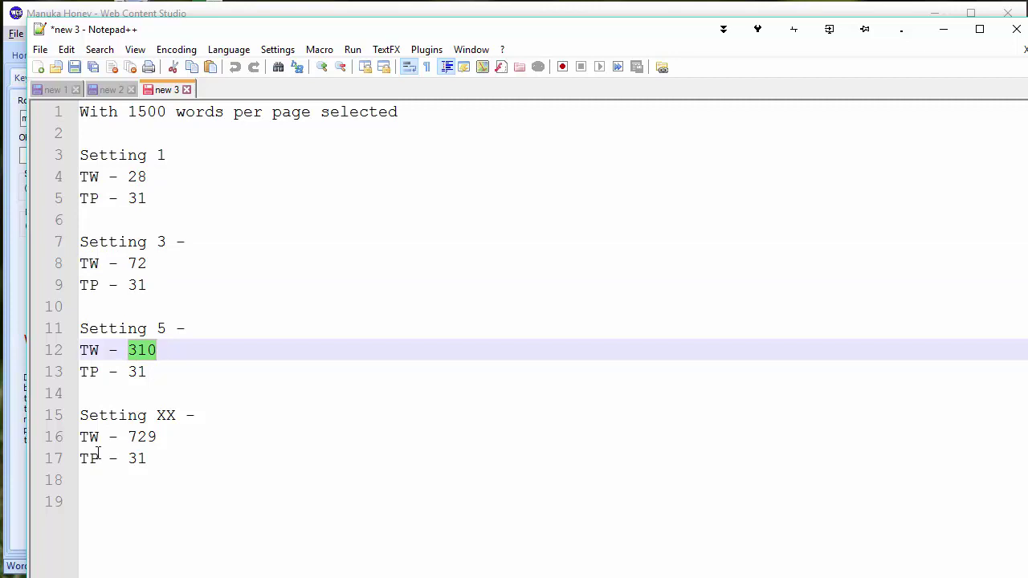
left_click(155, 438)
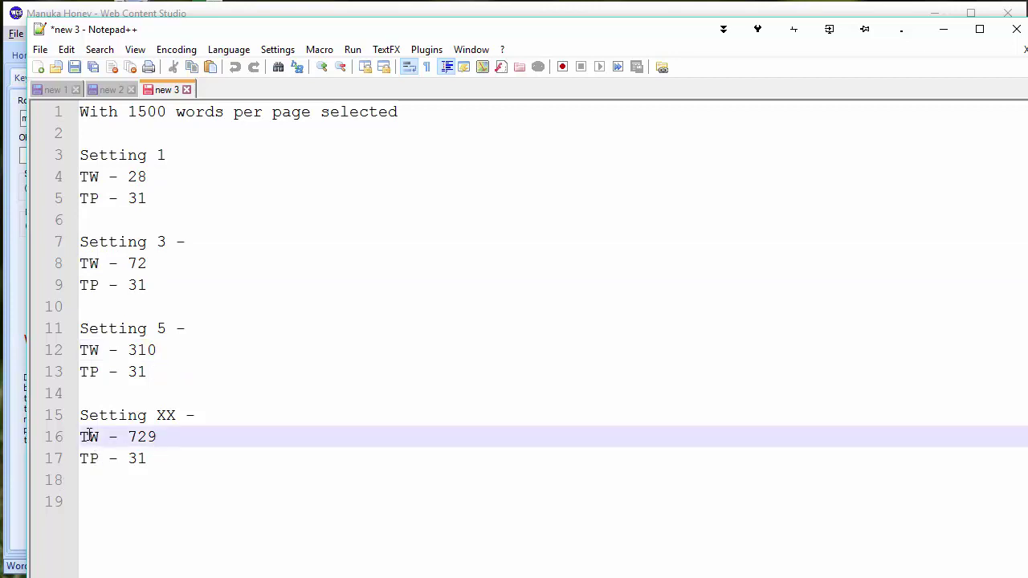